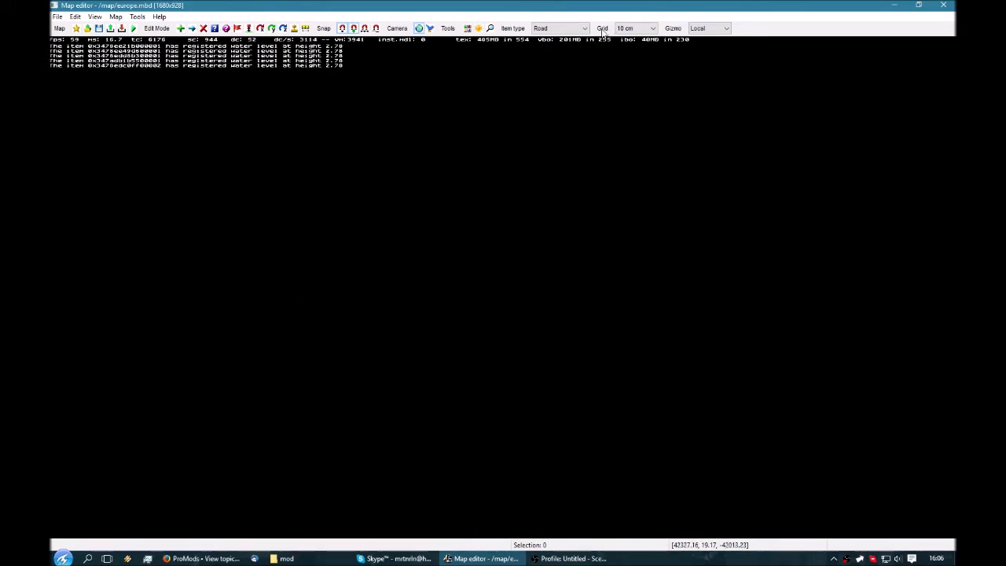
click(585, 29)
click(587, 32)
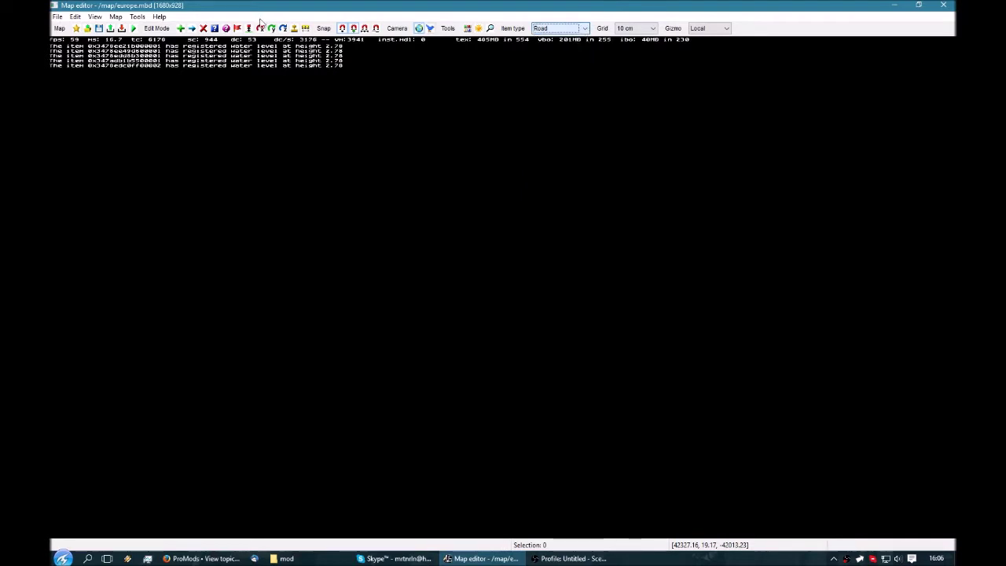
click(181, 28)
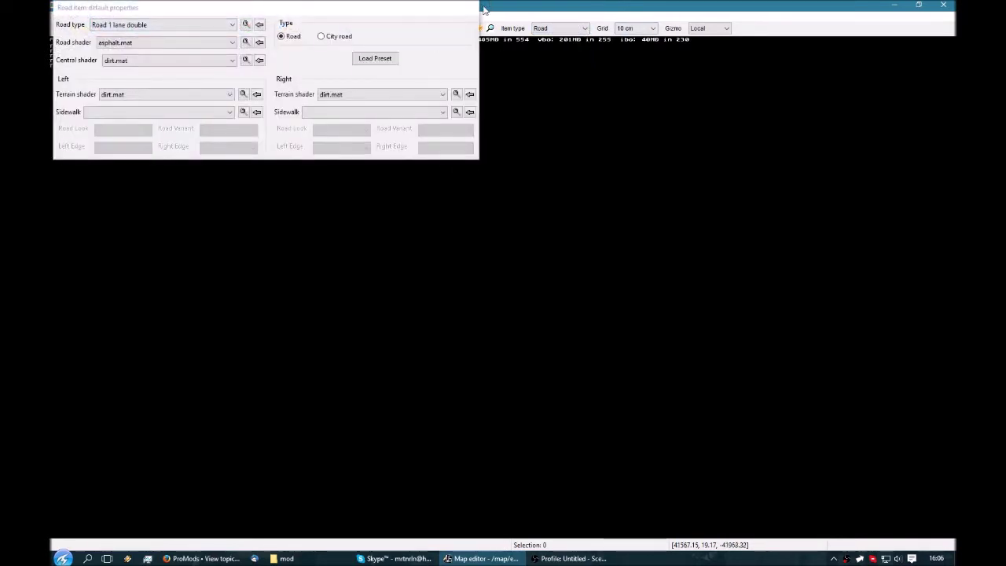
click(475, 9)
Place a cut plane item in the empty area of the map
click(554, 29)
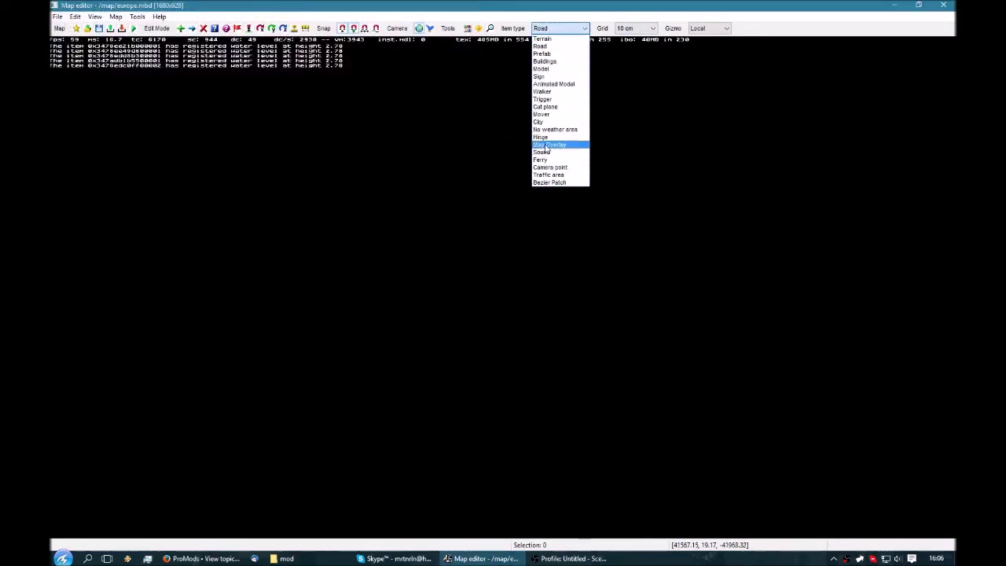
click(545, 106)
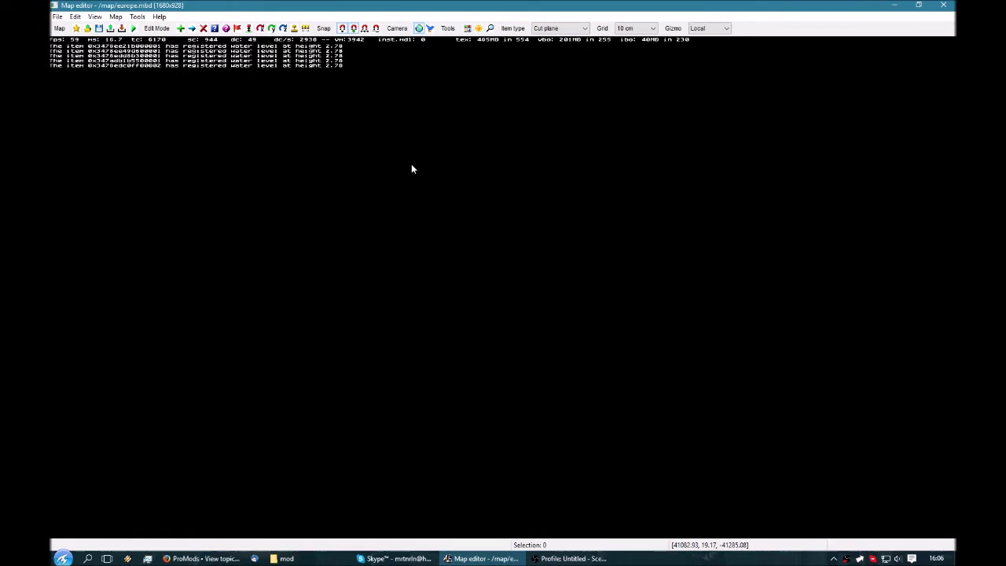
click(417, 233)
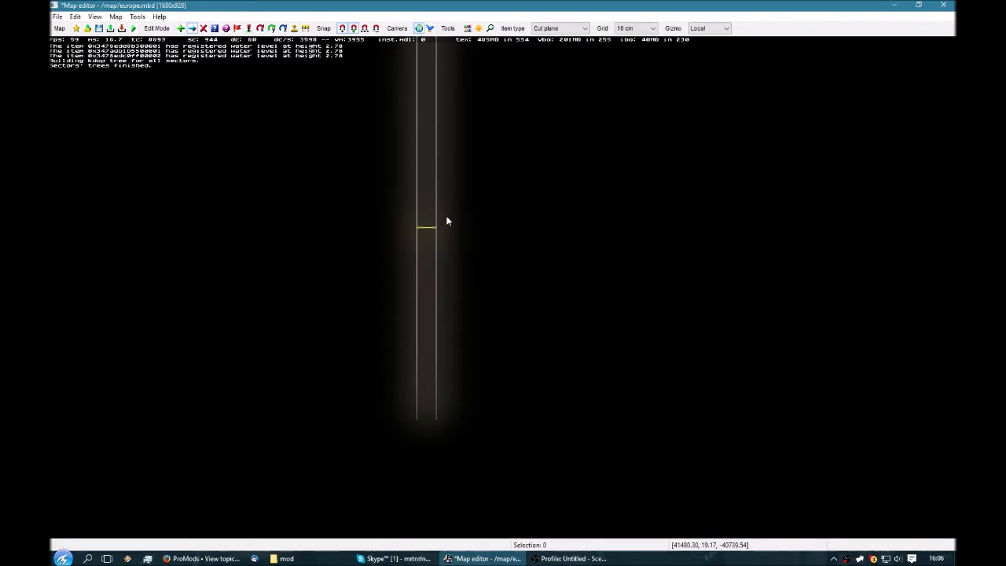
Move the cut plane's eastern node far to the southeast so the plane becomes long and diagonal, leaving nothing selected
scroll(440, 234, up, 5)
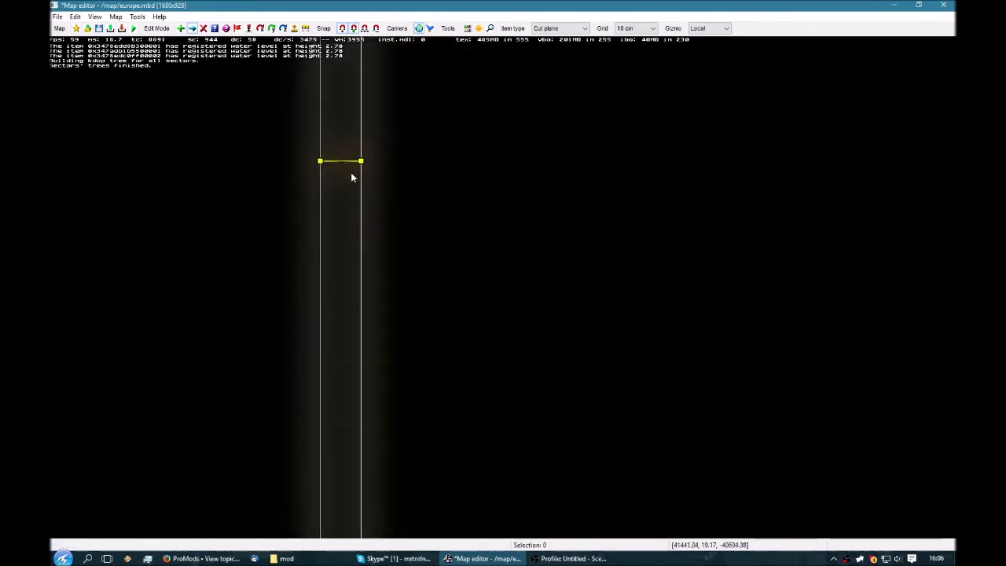
scroll(352, 177, up, 1)
middle_drag(375, 162, 471, 229)
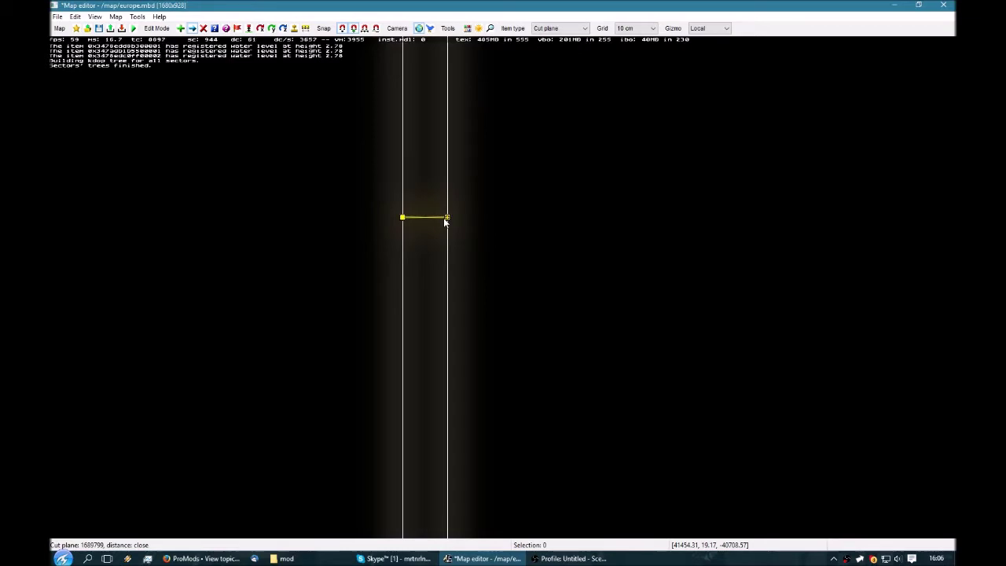
drag(447, 220, 668, 506)
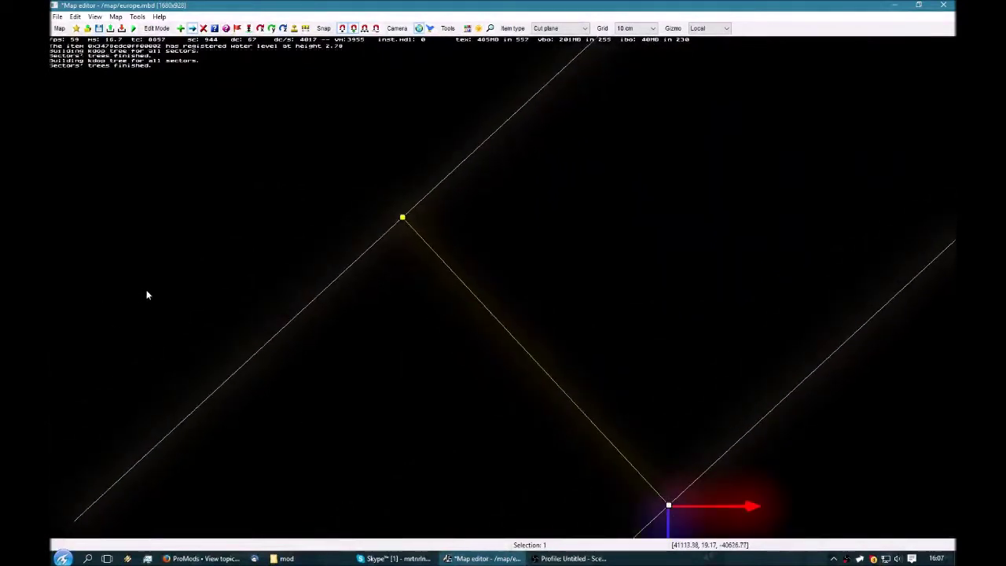
scroll(329, 248, down, 2)
scroll(329, 247, down, 3)
scroll(594, 403, up, 2)
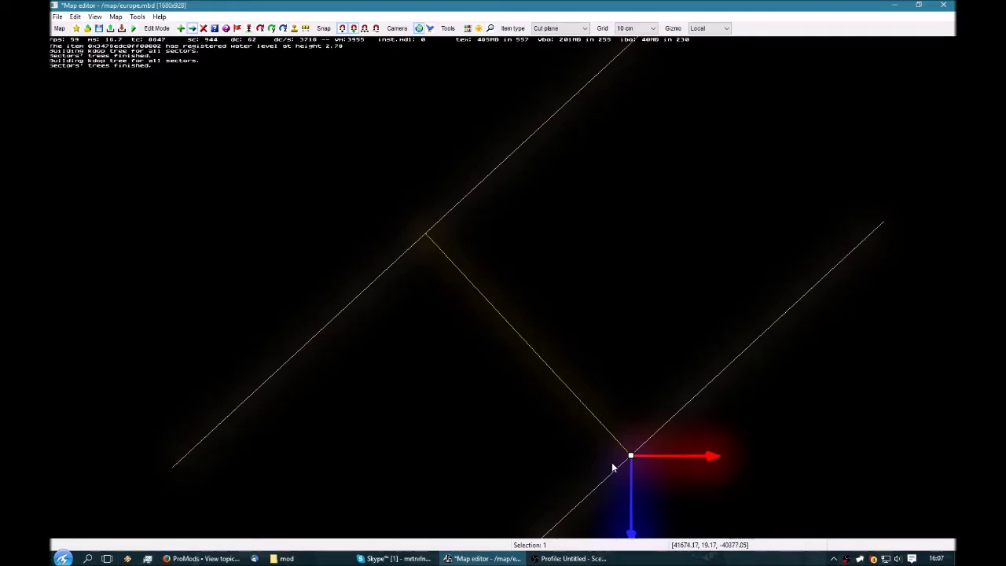
middle_drag(613, 466, 605, 374)
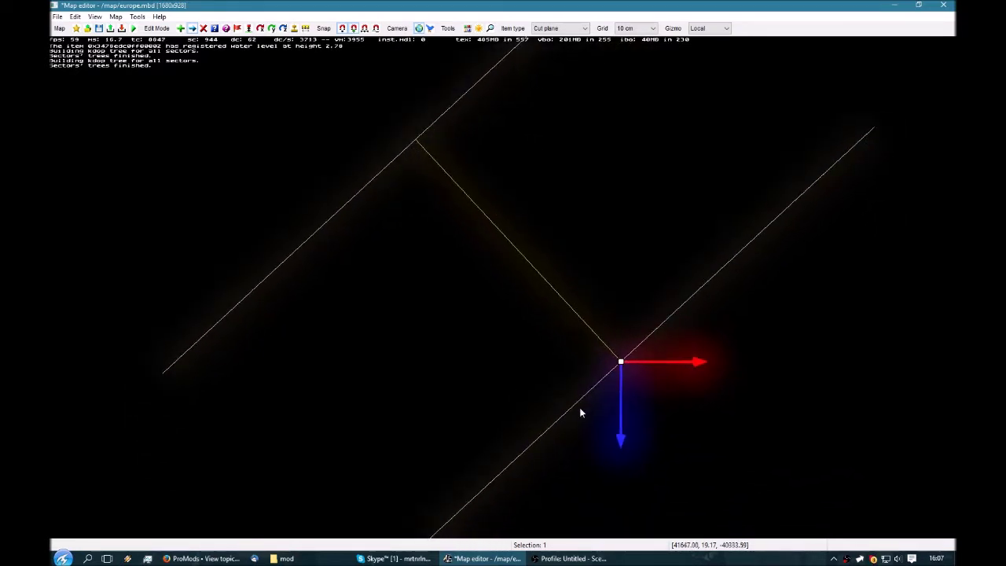
middle_drag(581, 411, 595, 381)
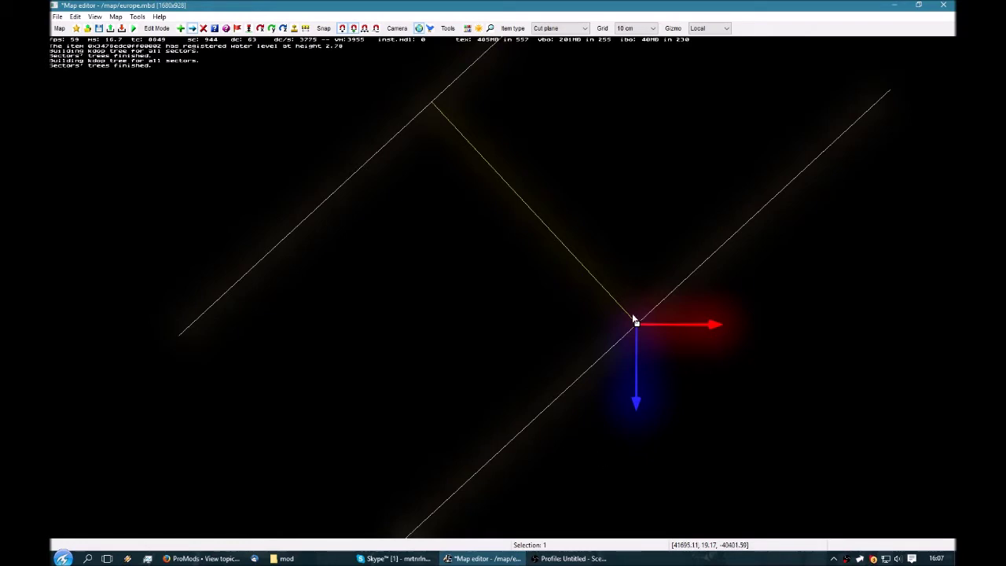
click(537, 308)
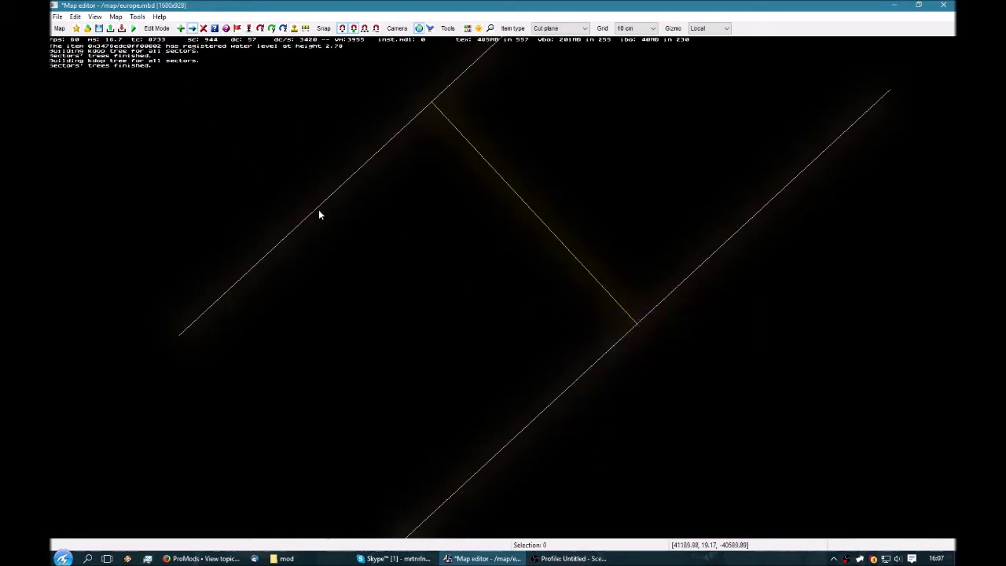
Place the model building/germany/pref_4s_far.pmd just east of the cut plane's upper node
click(574, 28)
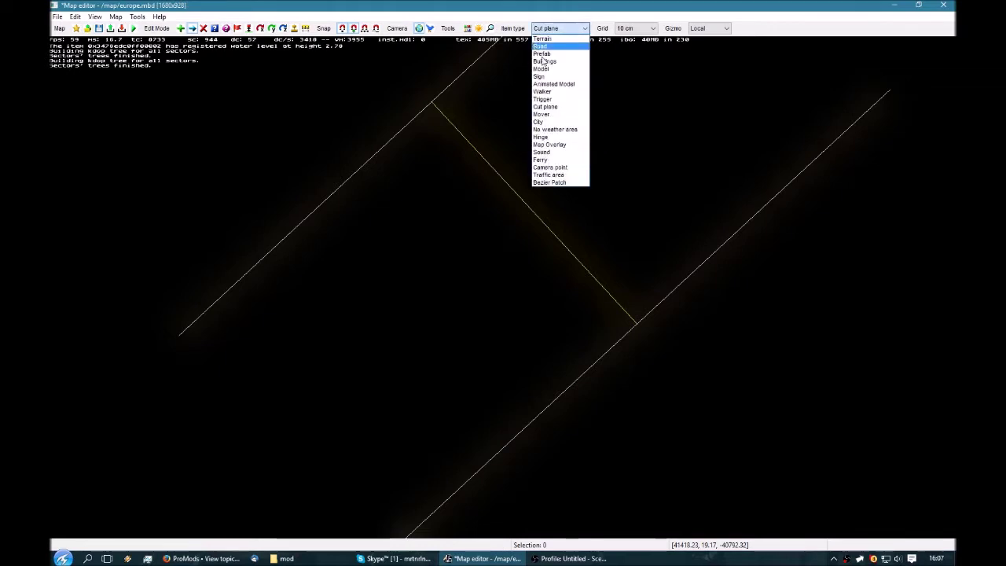
click(541, 69)
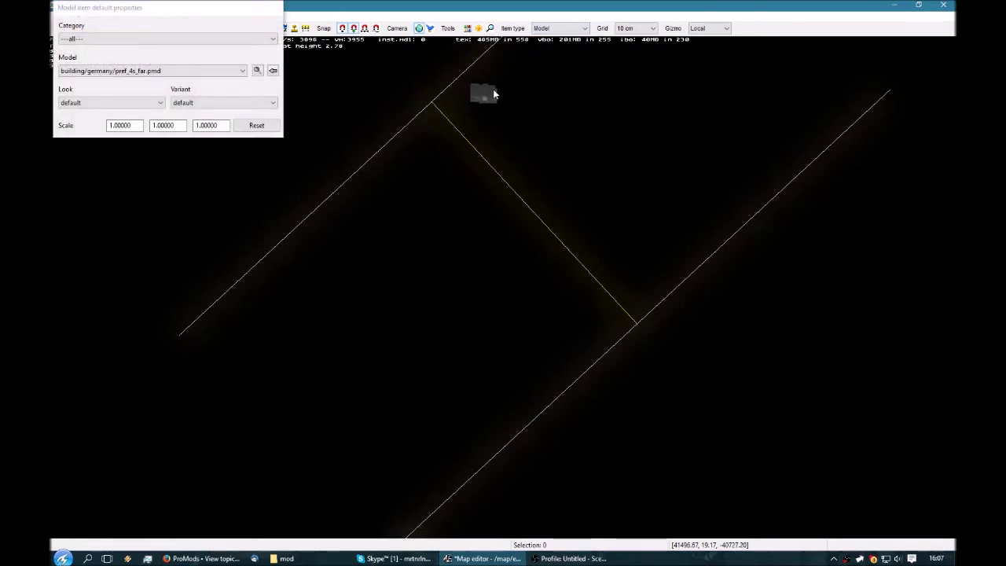
click(484, 90)
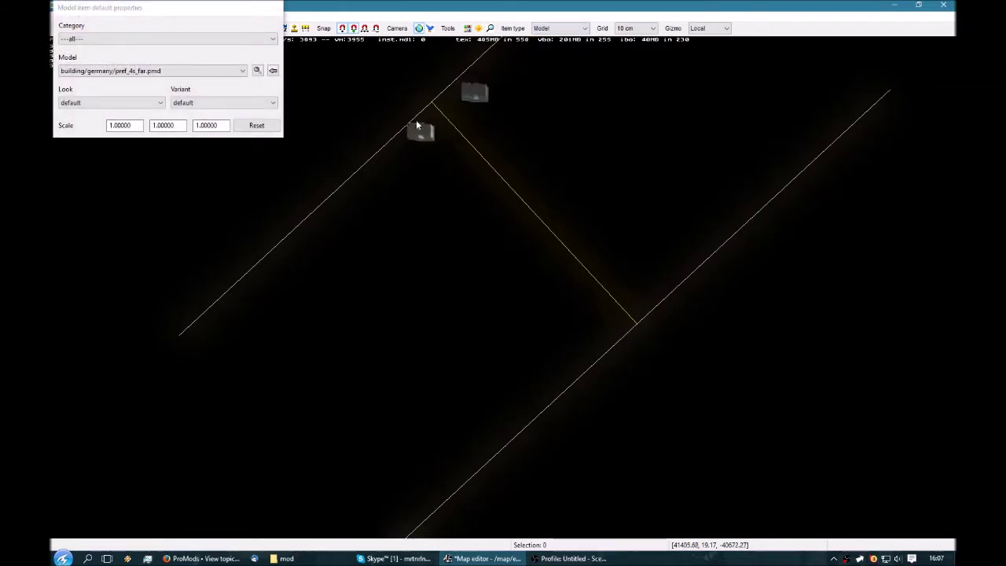
Build a Road 1 lane double with asphalt.mat and dirt.mat alongside the diagonal cut plane, running past both of its ends
click(561, 29)
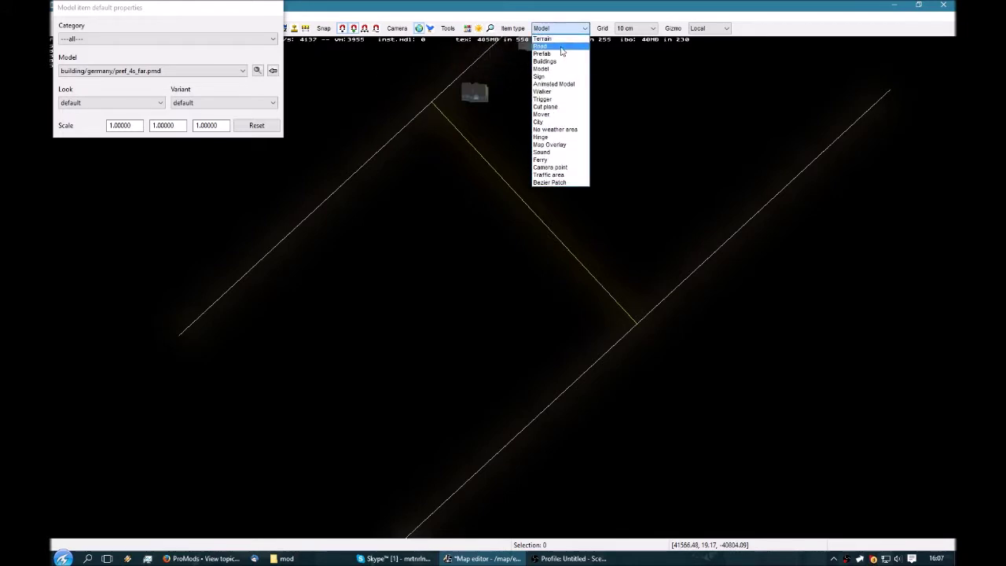
click(561, 47)
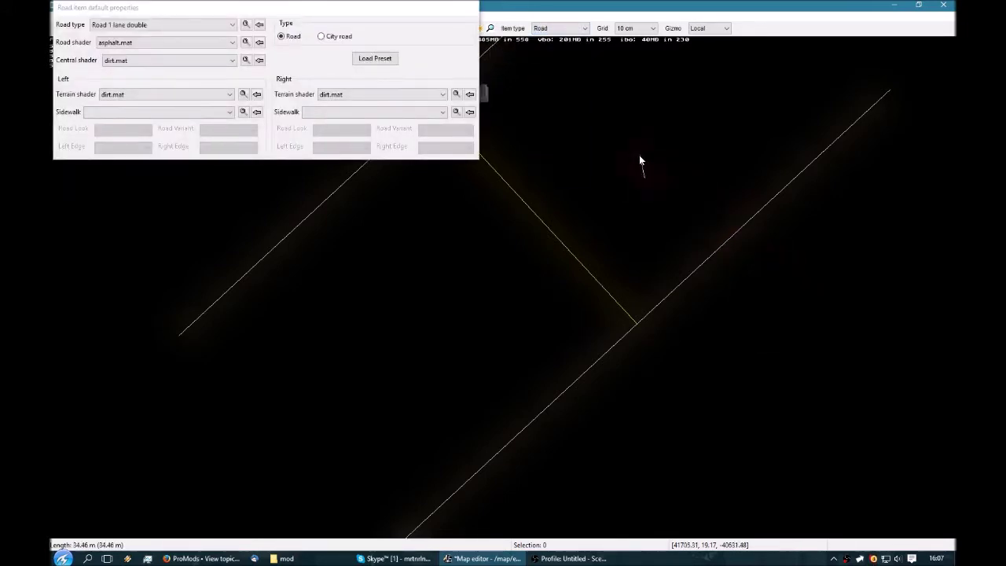
middle_drag(639, 155, 686, 231)
click(563, 146)
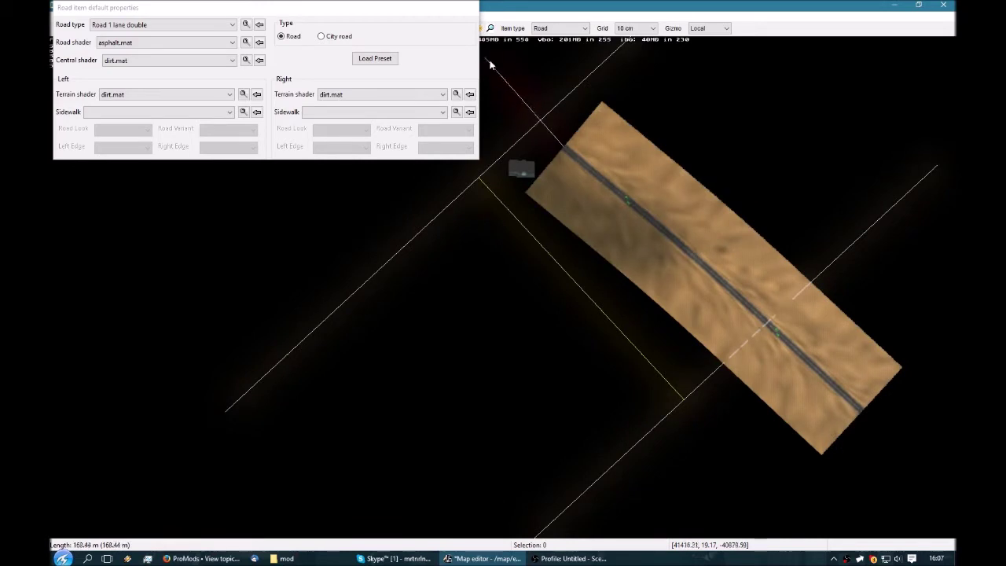
Place the prefab cross/hw3-2_x_city2-1.ppd with the grass look northeast of the road
click(561, 29)
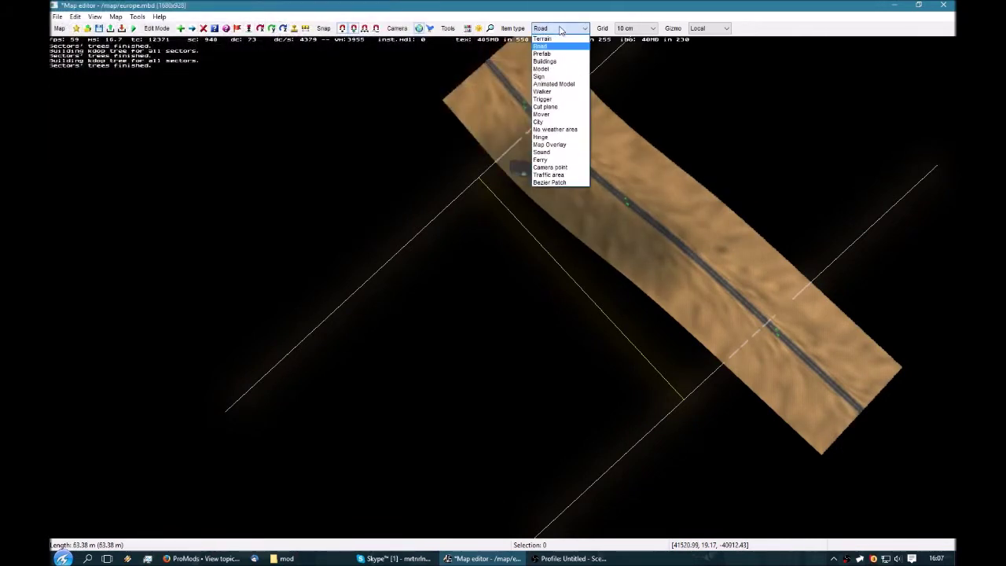
click(558, 61)
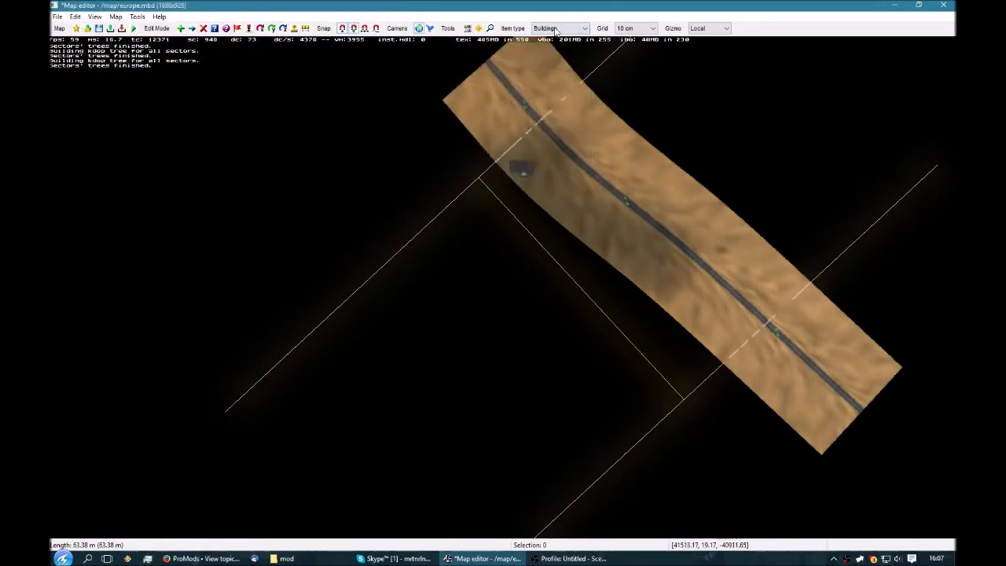
click(556, 29)
click(554, 52)
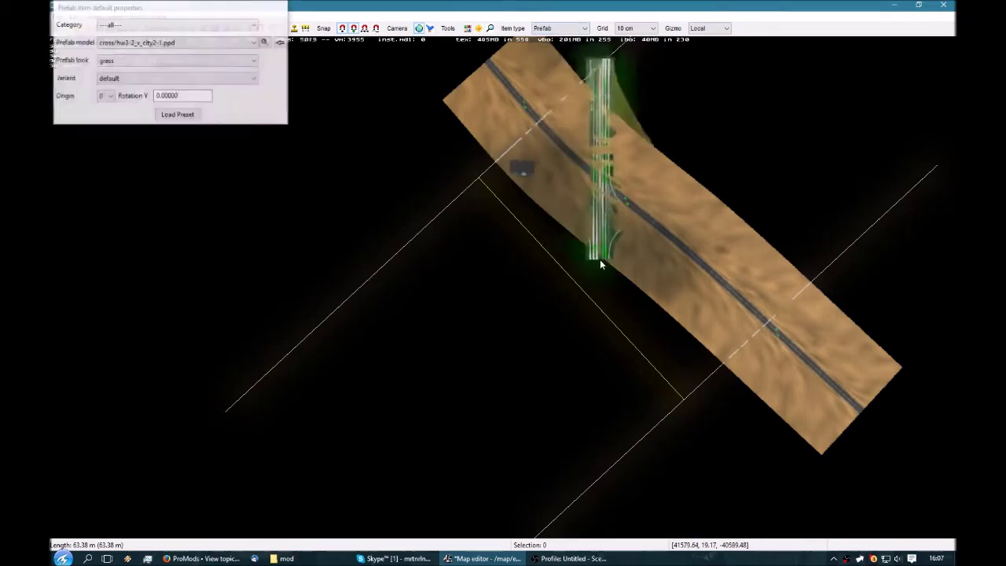
click(792, 209)
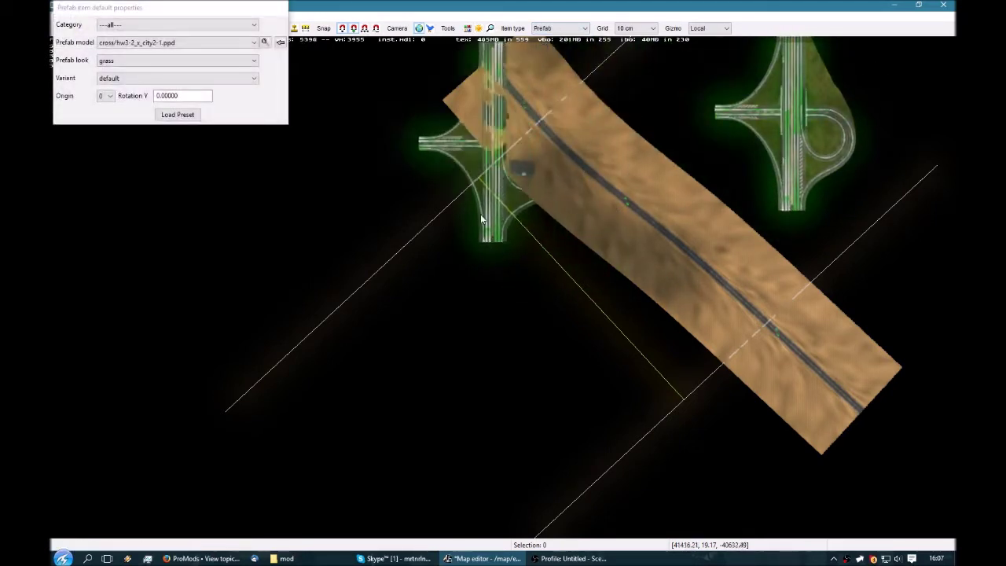
Place two Bezier patches, one on the cut plane's line beside the road and one at its upper node
click(560, 29)
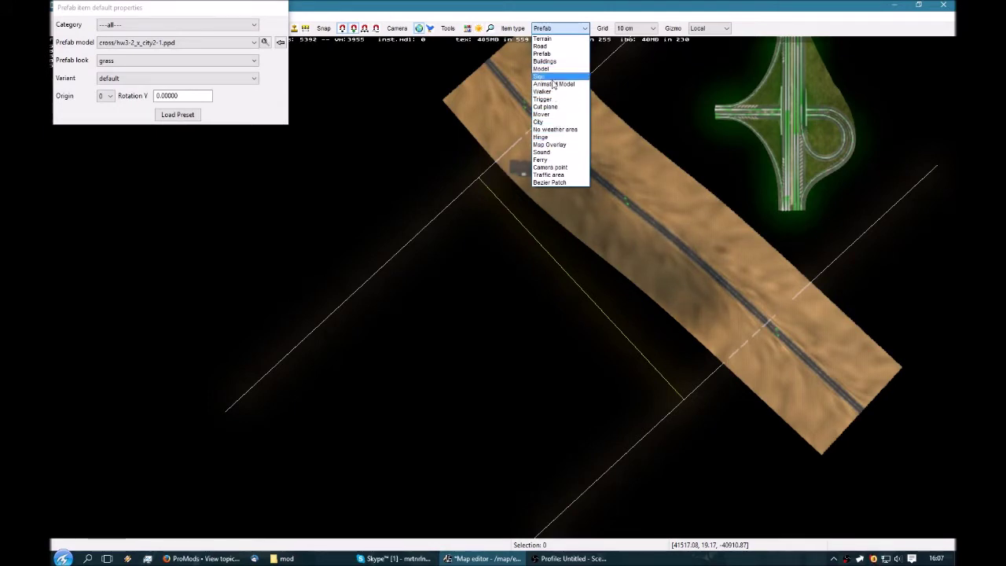
click(562, 183)
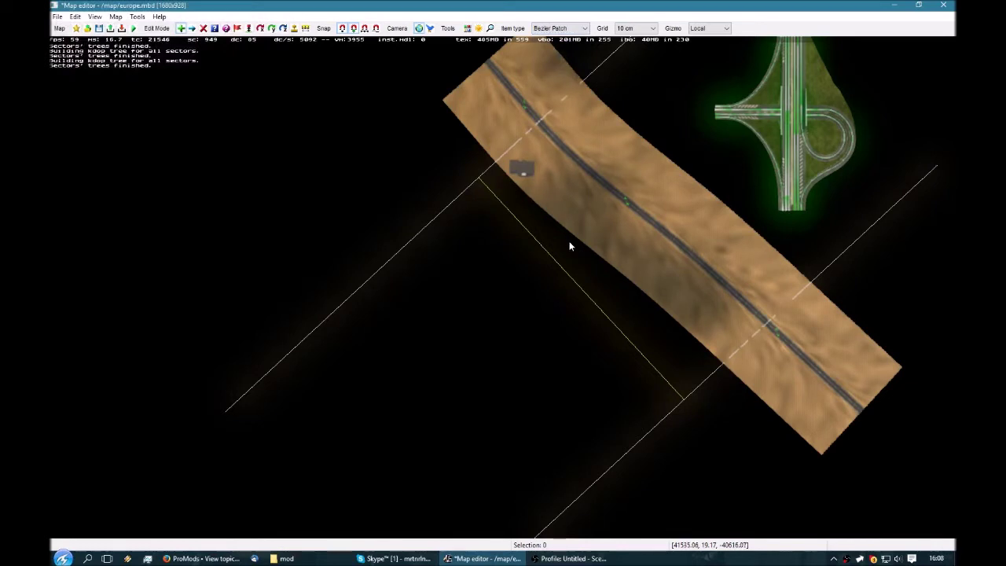
click(570, 246)
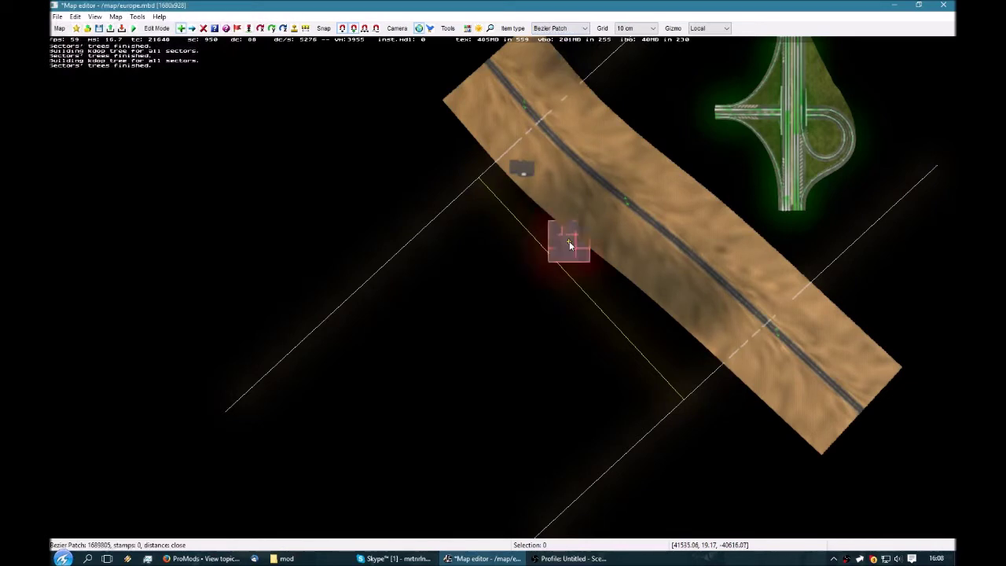
click(480, 165)
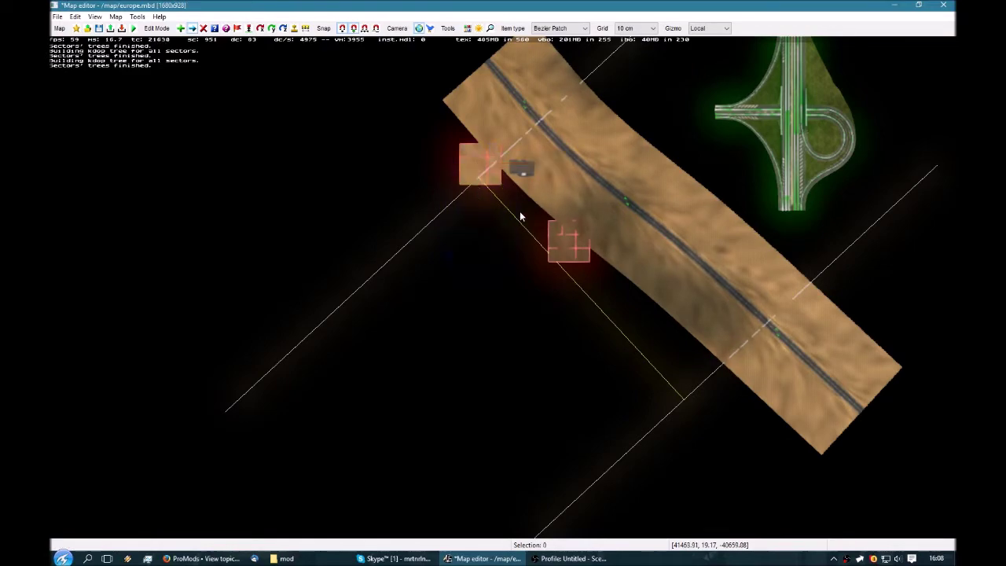
Select all the placed items and set their view distance to Far in the material and distance replacement
middle_drag(519, 216, 501, 347)
scroll(503, 313, up, 5)
right_drag(503, 313, 609, 314)
key(p)
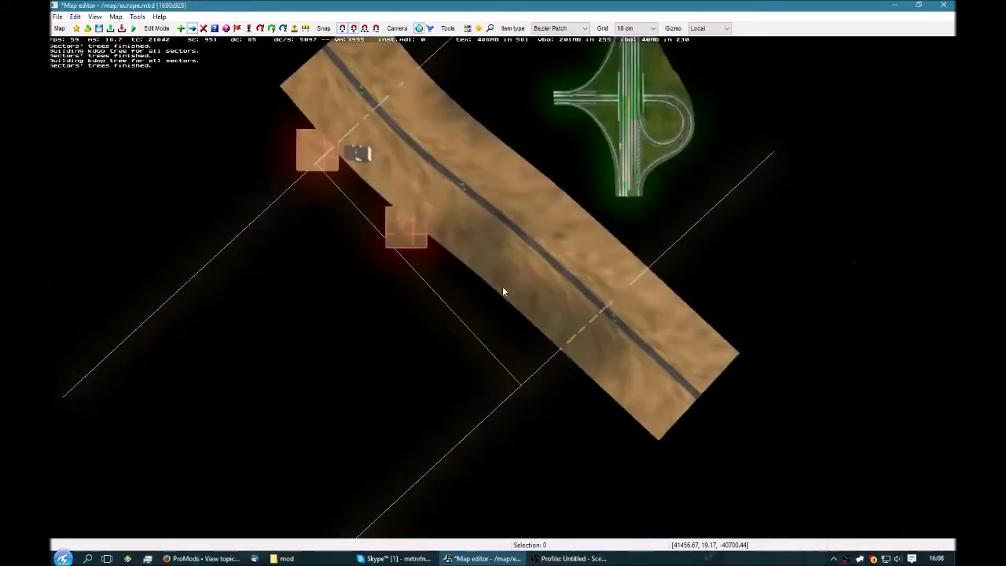
right_drag(527, 278, 537, 260)
drag(745, 477, 254, 49)
double_click(399, 183)
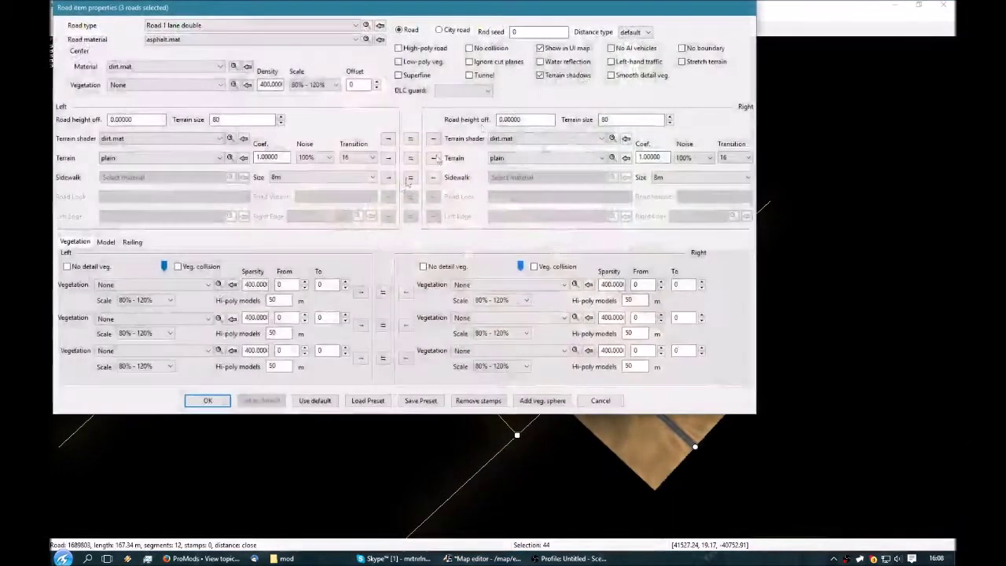
click(600, 400)
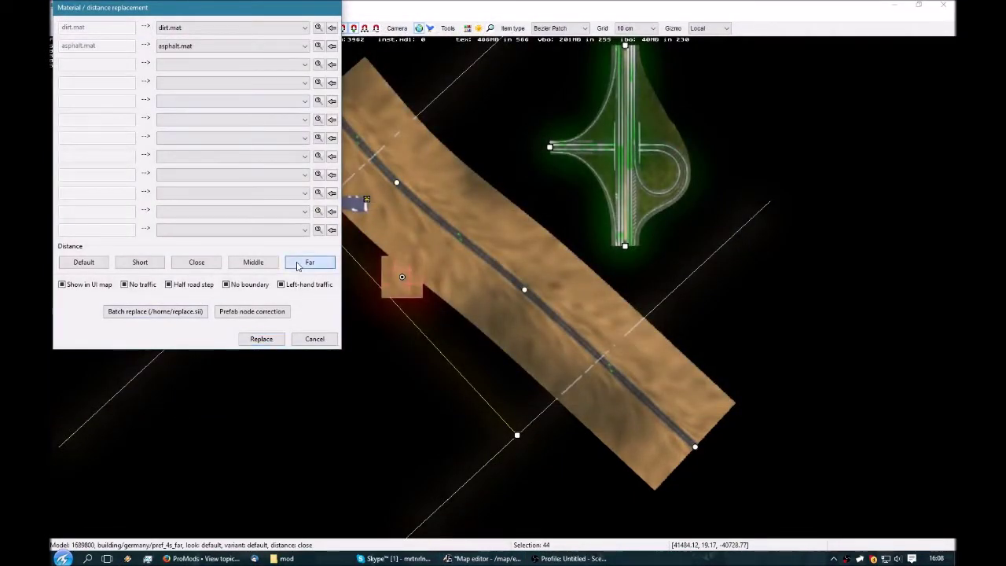
click(300, 264)
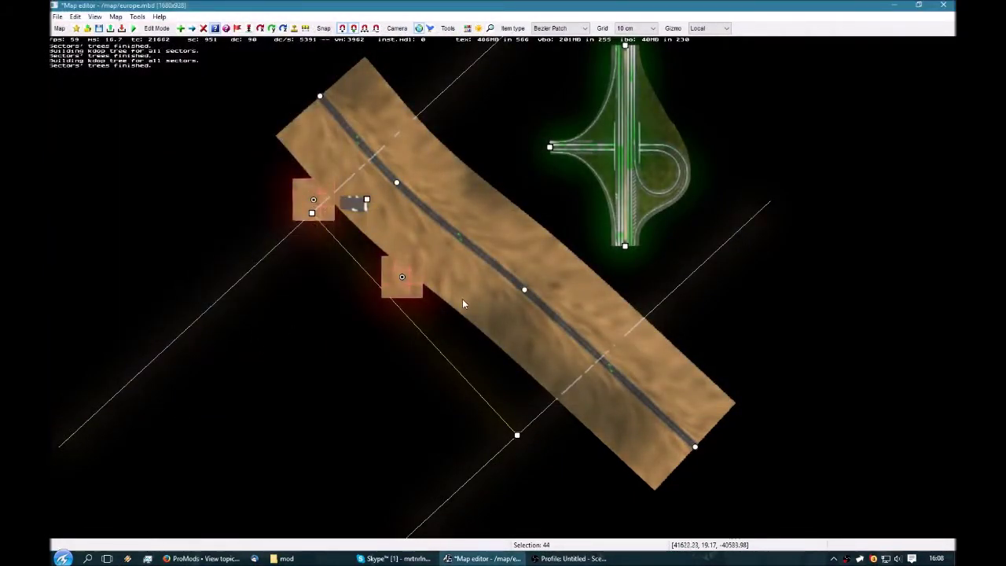
View the map in 3D and examine the road, patches, building and prefab from above the area enclosed by the cut plane
key(p)
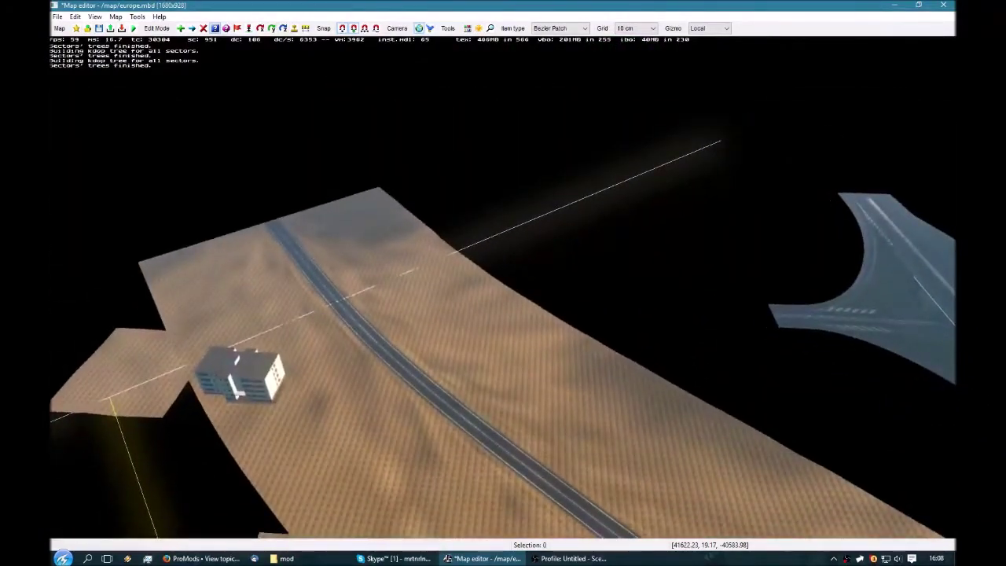
key(KP_5)
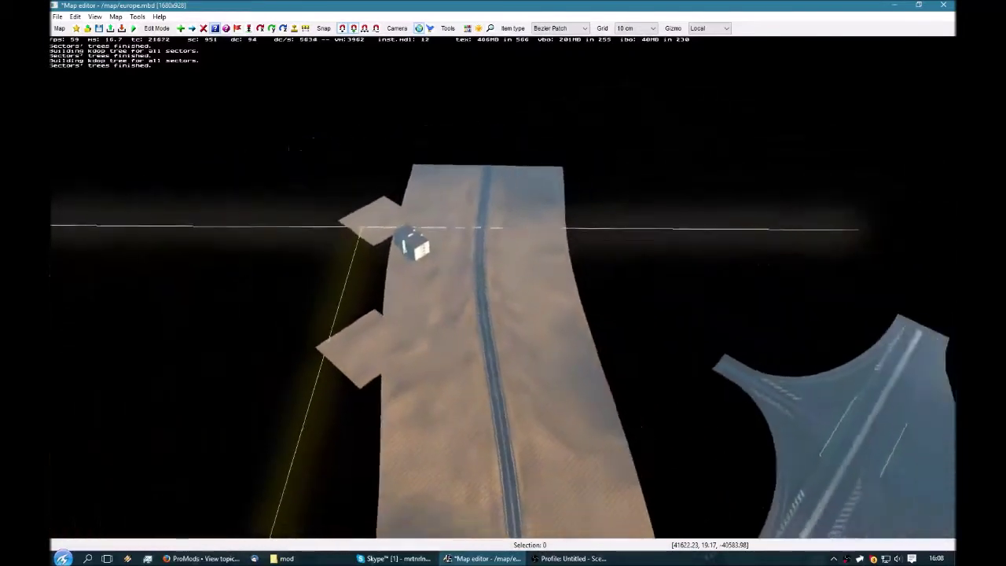
key(KP_5)
key(KP_8)
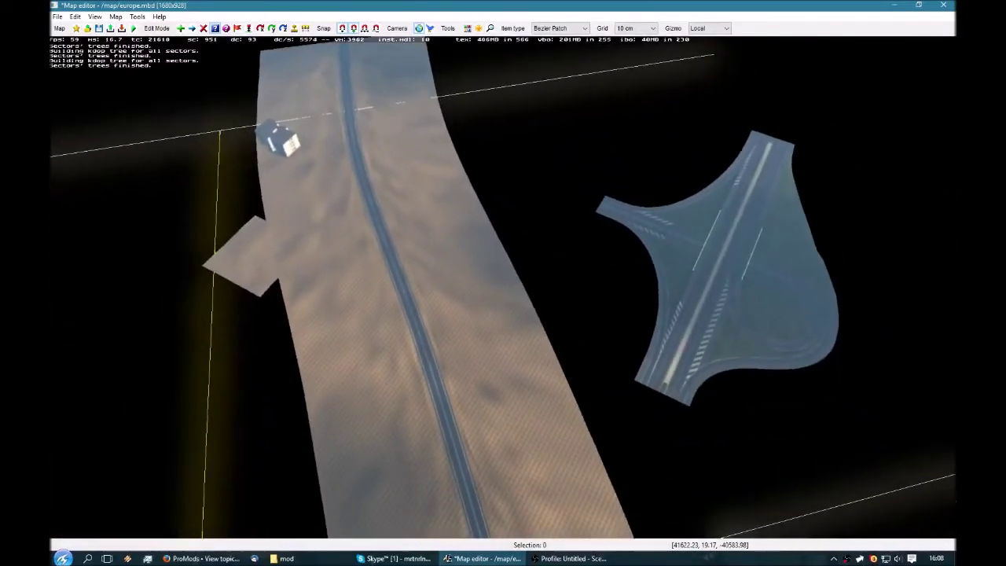
key(KP_8)
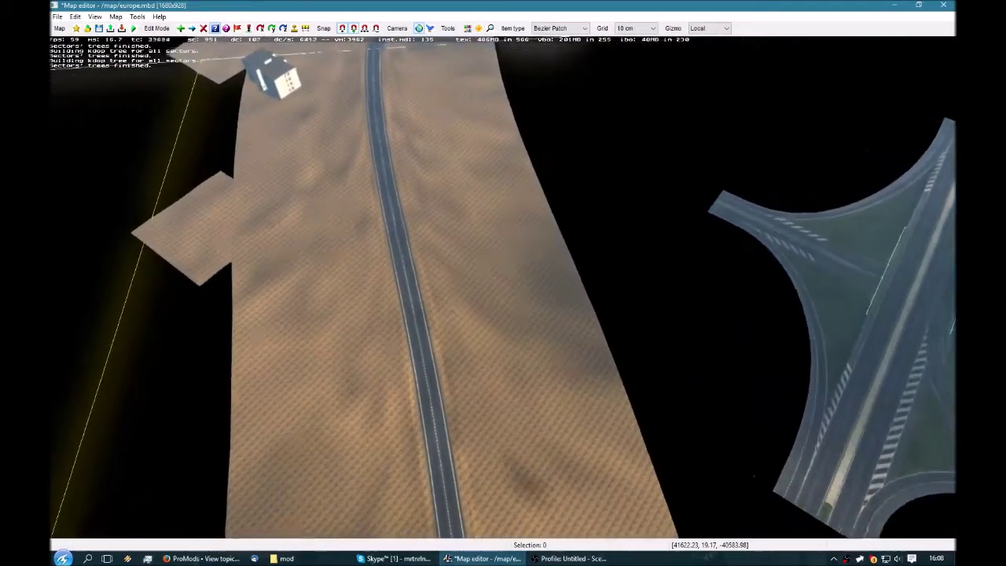
key(KP_8)
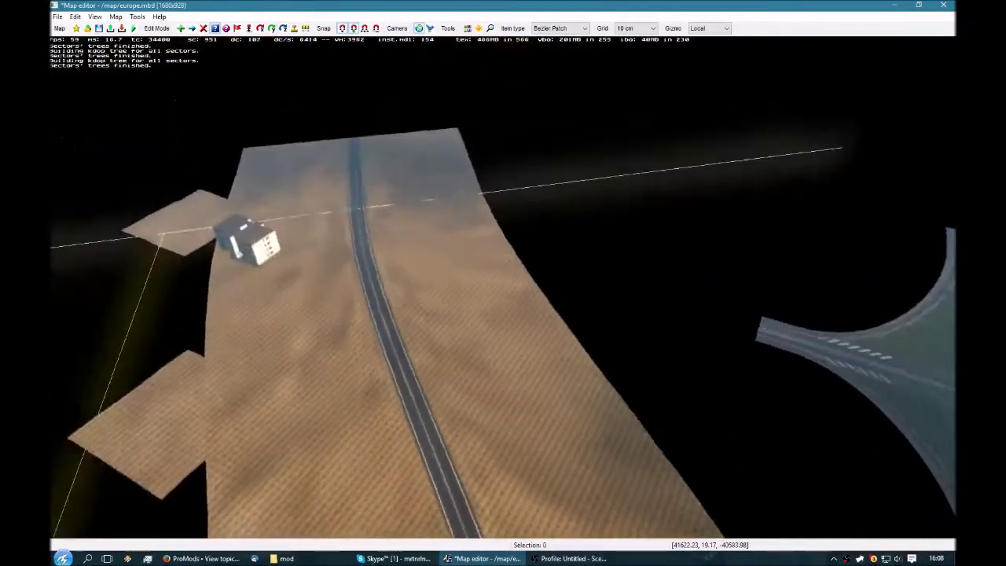
Examine from the other side of the cut plane which items are hidden and which are still drawn
key(KP_5)
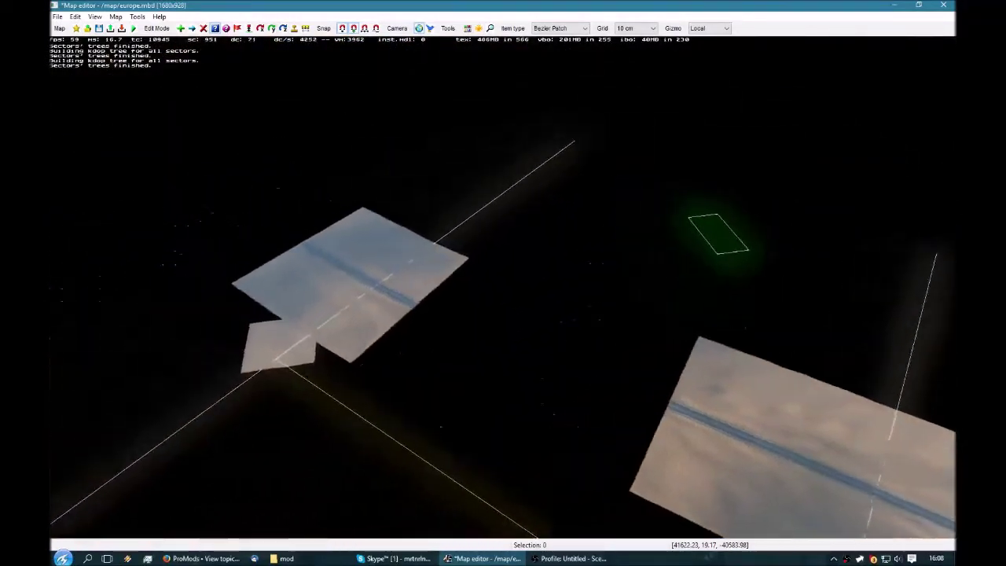
key(KP_4)
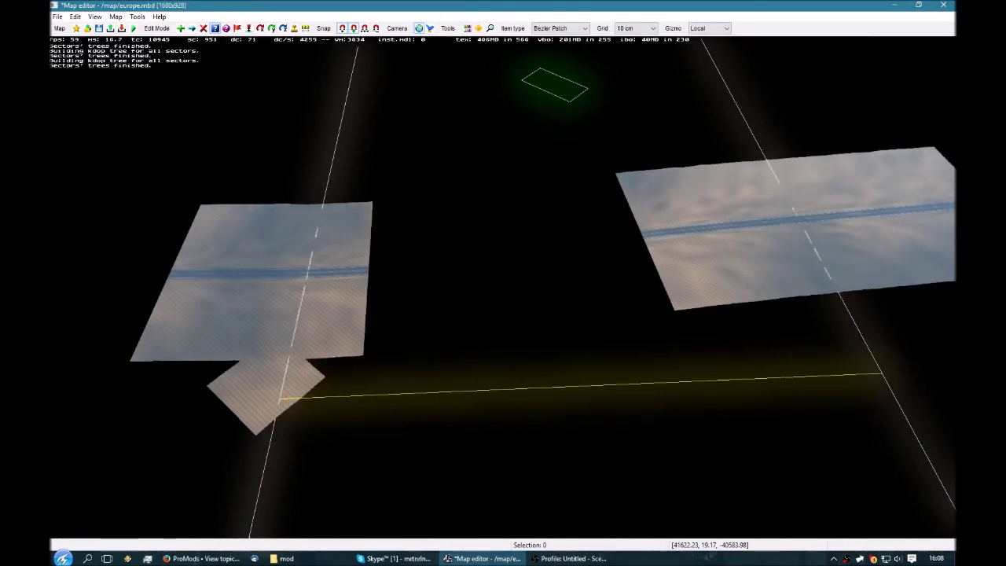
key(KP_5)
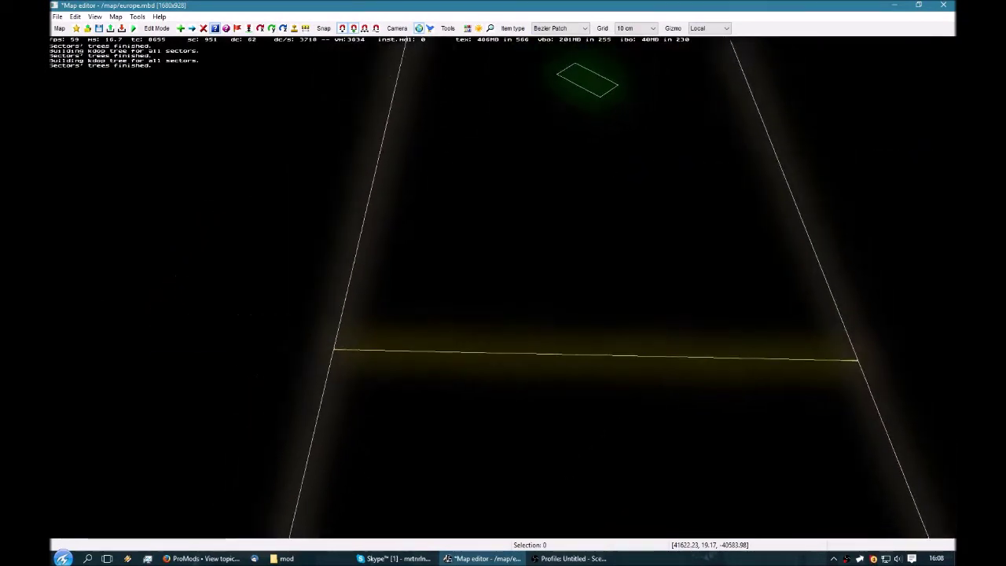
key(KP_8)
key(KP_8)
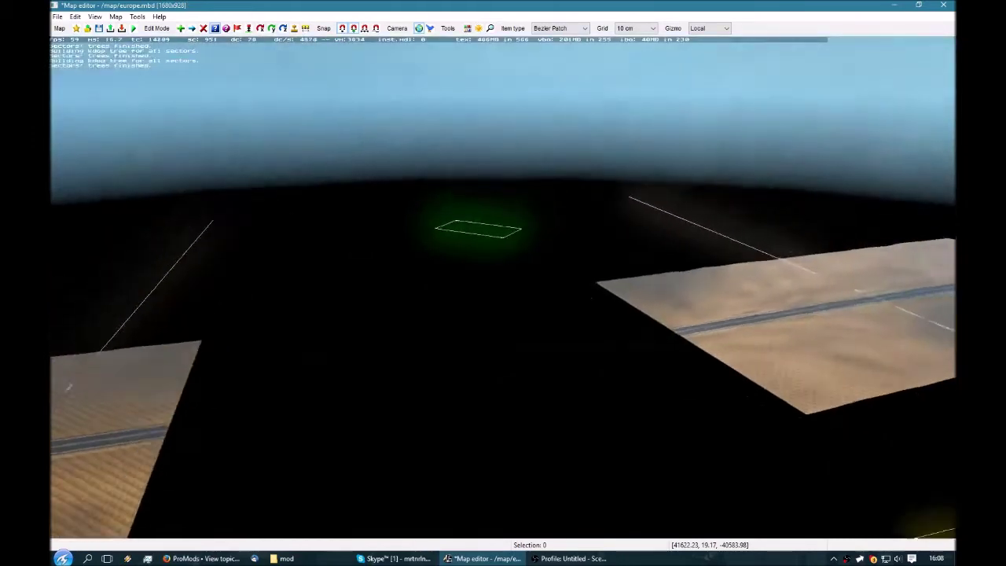
key(KP_5)
key(KP_8)
key(KP_5)
key(KP_8)
key(KP_5)
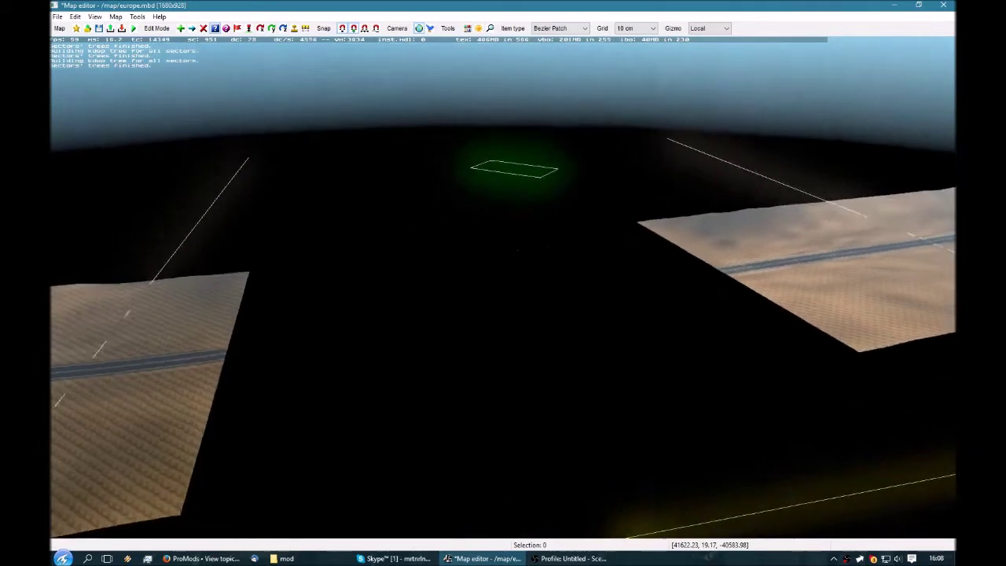
Return to the top-down view and examine the nodes of the building, patches and road around the cut plane's line
key(p)
middle_drag(502, 286, 461, 312)
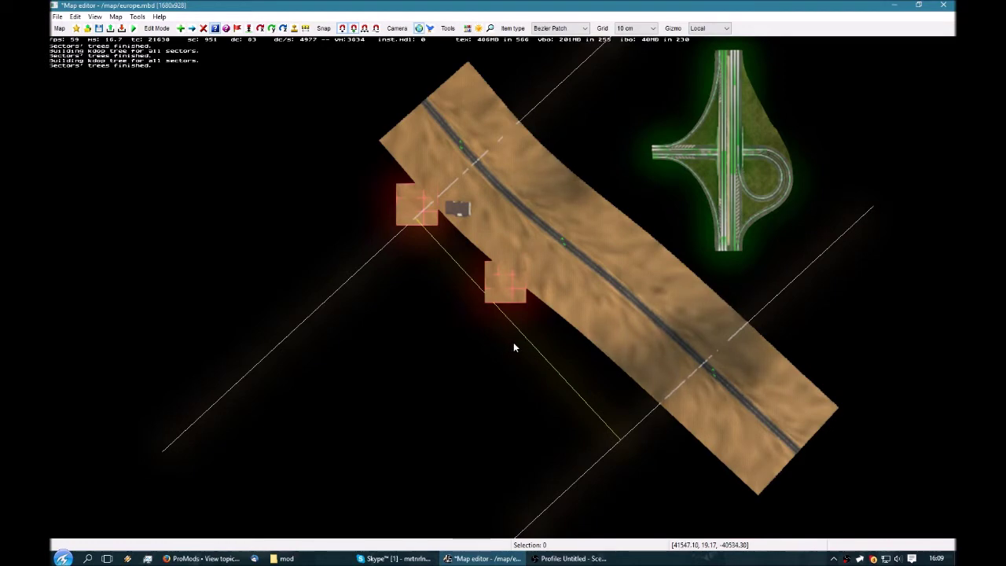
right_drag(513, 343, 507, 358)
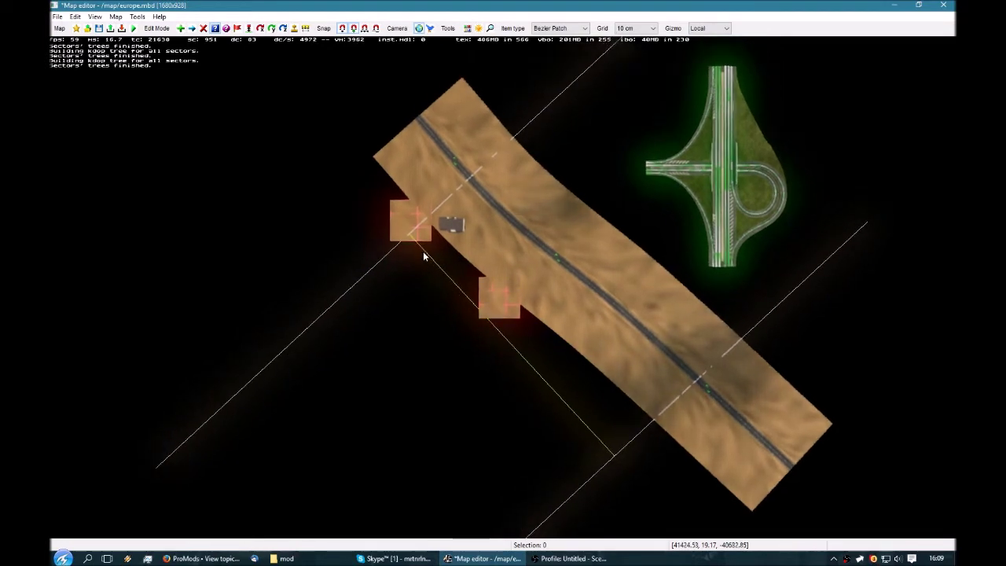
middle_drag(422, 252, 358, 315)
key(p)
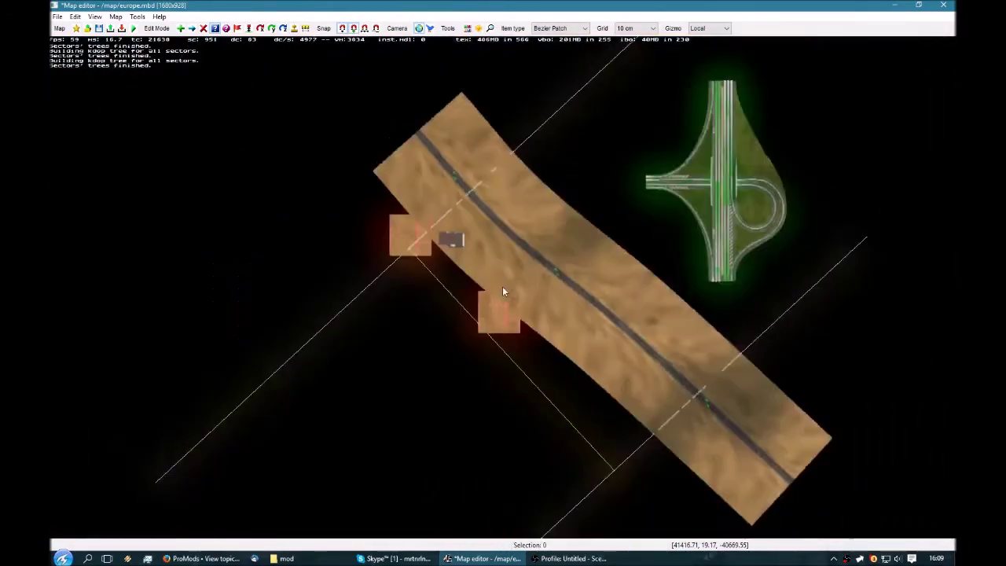
right_drag(520, 253, 473, 233)
scroll(470, 230, up, 1)
scroll(472, 232, up, 6)
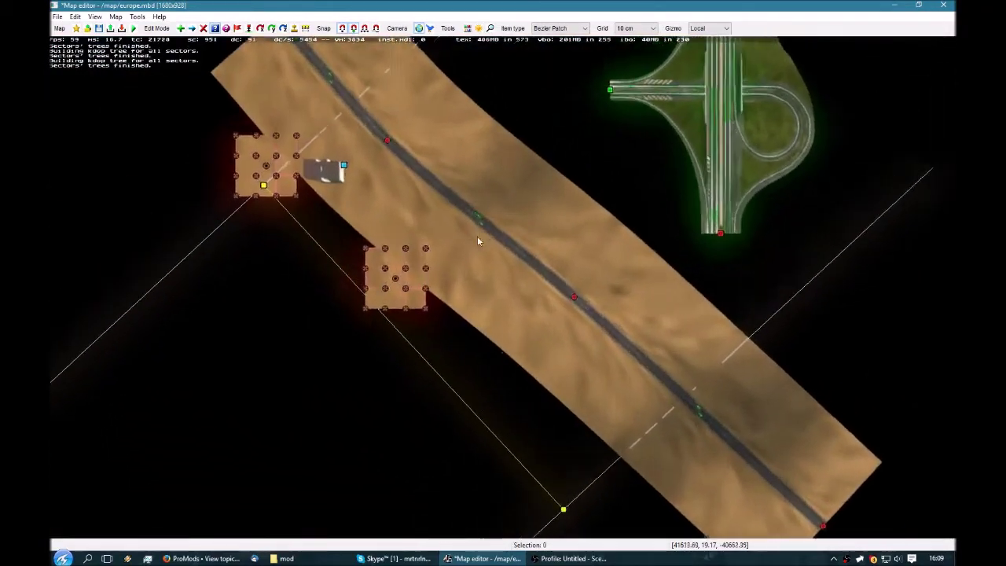
scroll(442, 314, down, 1)
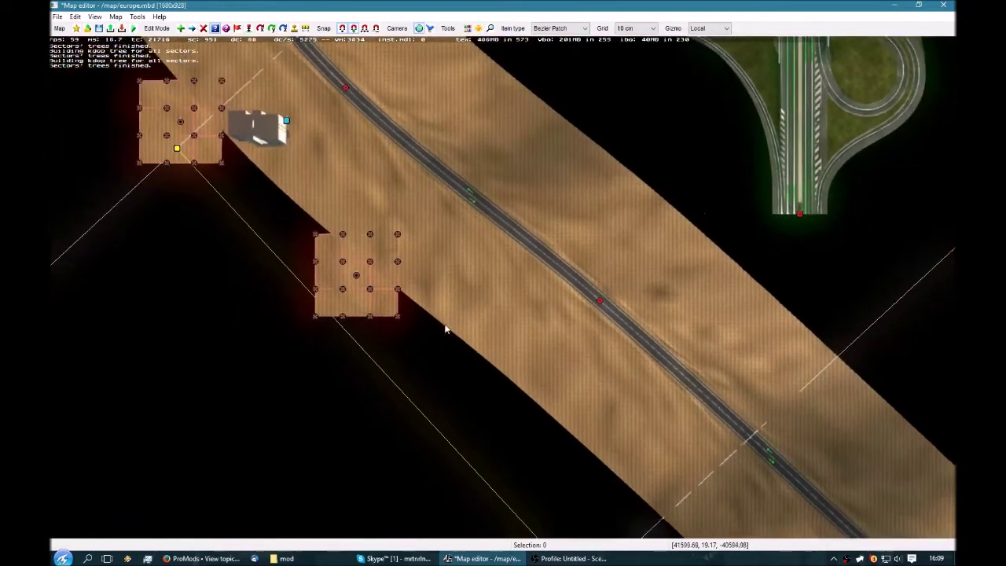
right_drag(455, 337, 545, 414)
scroll(501, 397, down, 2)
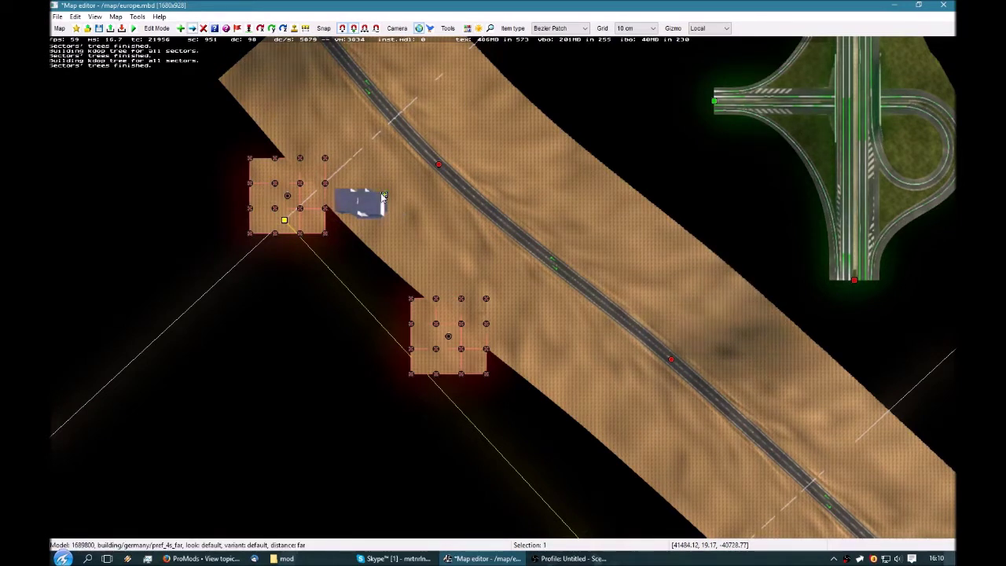
Move the building northwest until its node lies just southeast of the cut plane's line, and inspect it in 3D
drag(382, 196, 355, 162)
middle_drag(355, 161, 503, 291)
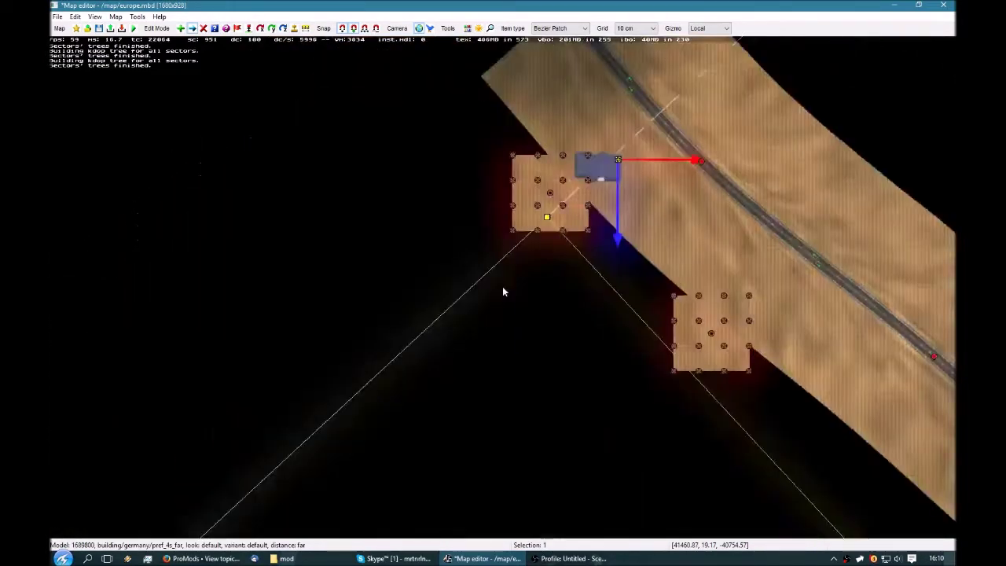
key(F3)
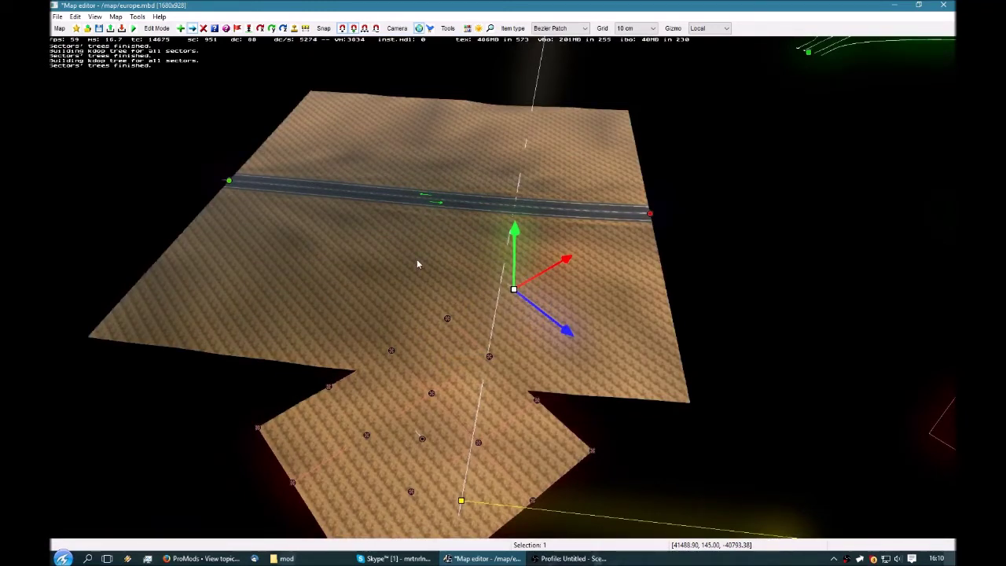
mouse_move(549, 270)
mouse_down()
mouse_move(539, 291)
mouse_move(527, 277)
mouse_move(543, 275)
mouse_up()
click(570, 319)
click(500, 297)
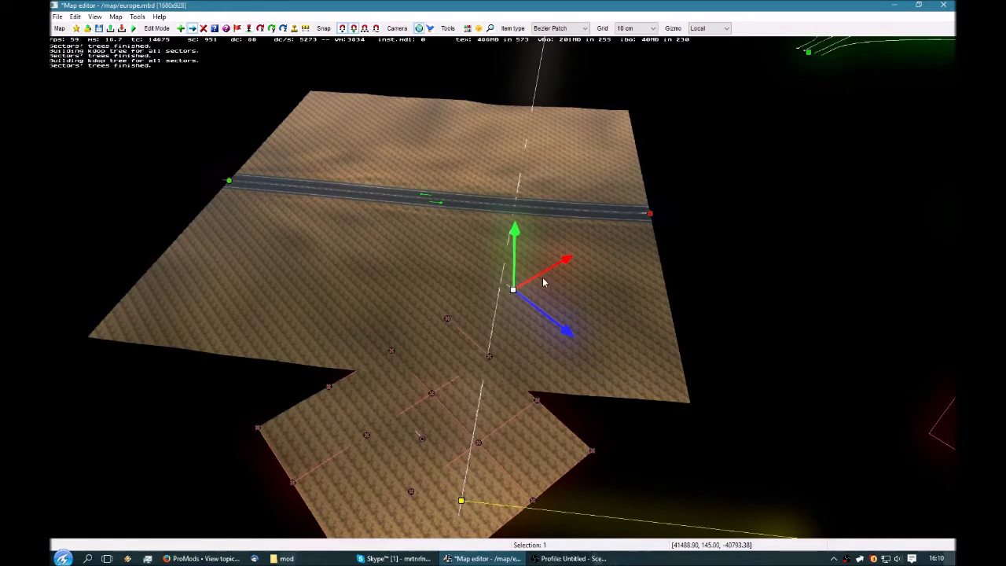
click(568, 363)
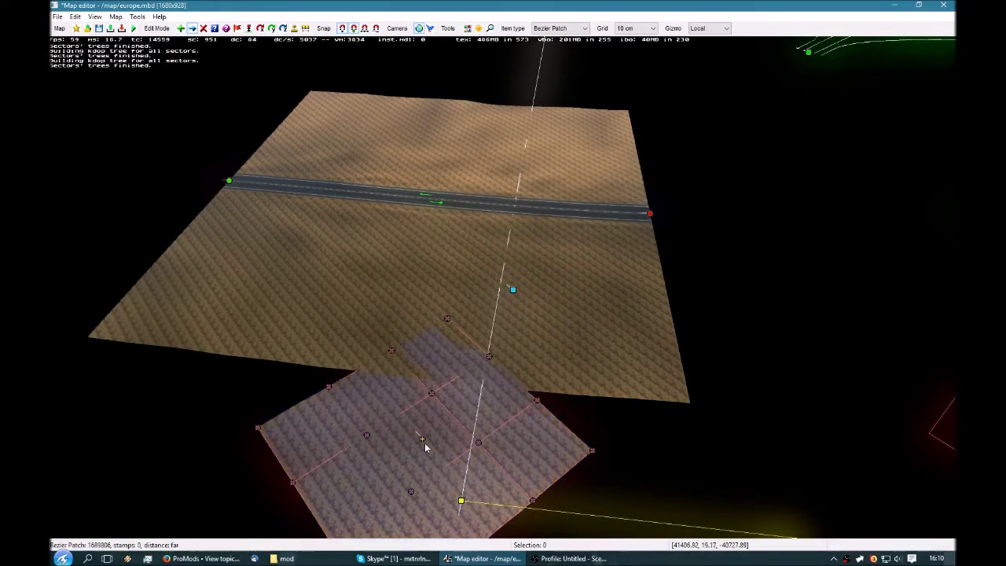
Move the Bezier patch at the cut plane's upper node southeast until its centre node is past the line
drag(424, 448, 507, 447)
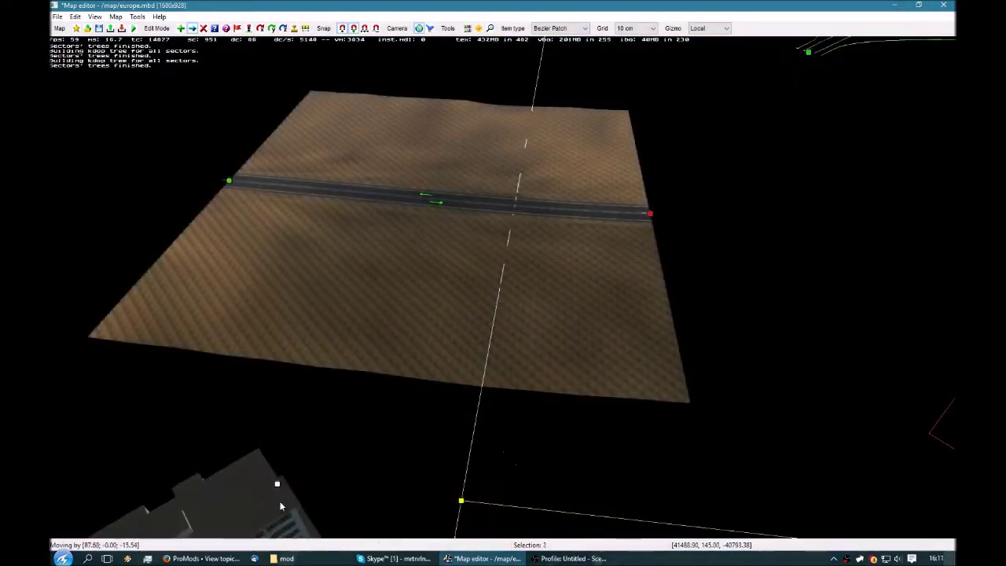
drag(280, 502, 529, 335)
click(497, 439)
right_drag(496, 439, 496, 277)
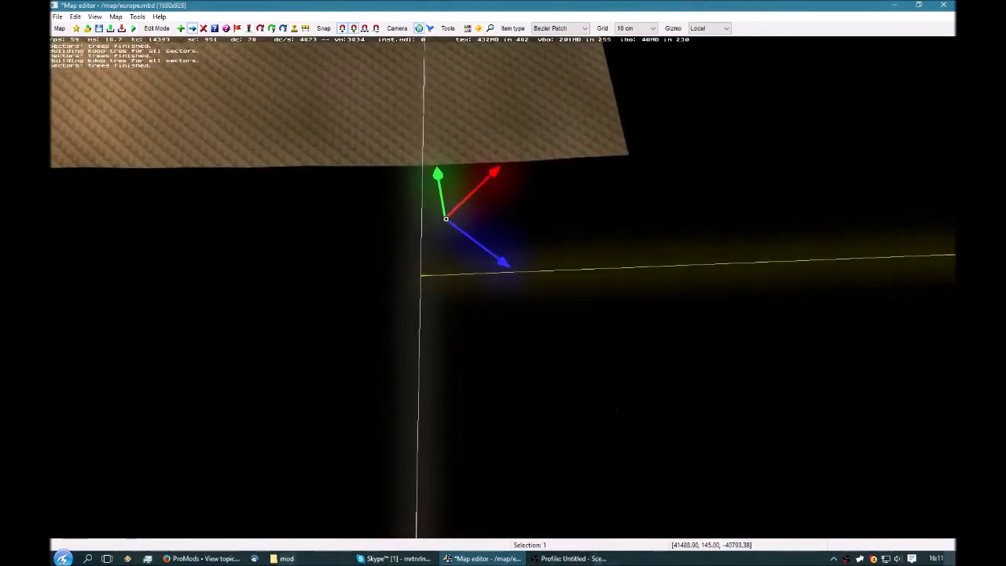
drag(347, 96, 628, 408)
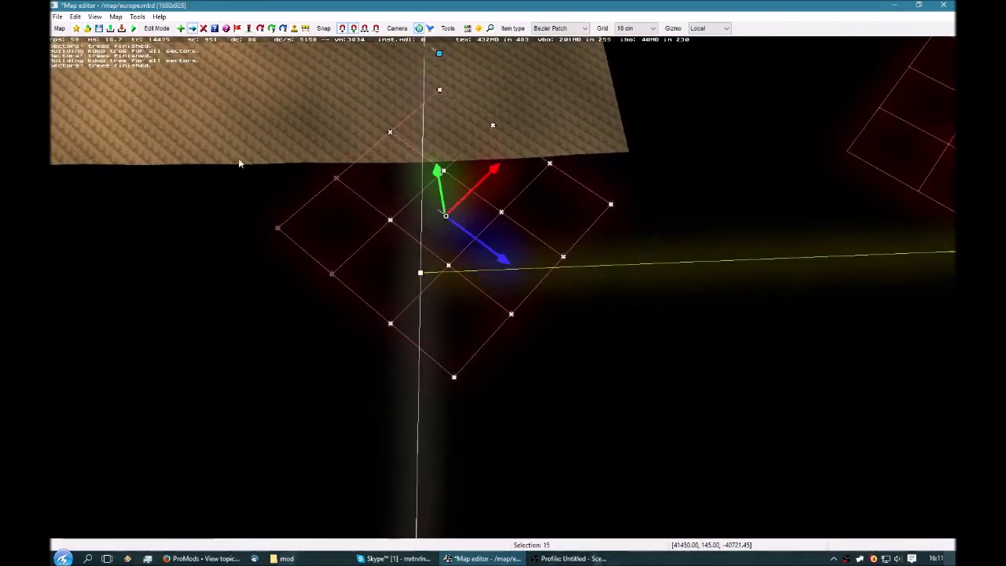
ctrl+drag(220, 167, 430, 333)
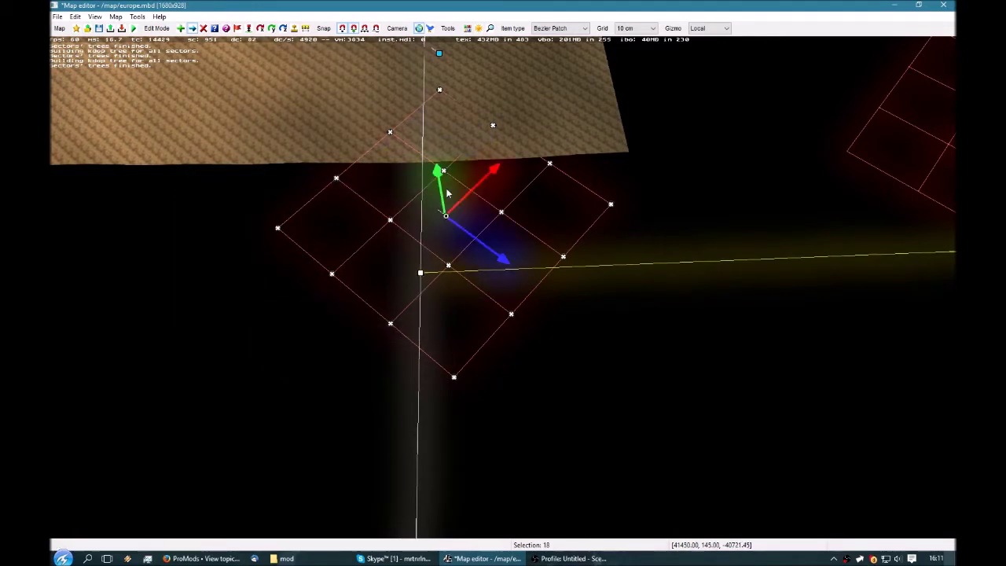
drag(444, 223, 413, 217)
key(ctrl+z)
Select all the patch's control points without its centre node and move them southeast, across the cut plane's line
drag(335, 264, 599, 475)
shift+drag(610, 353, 442, 247)
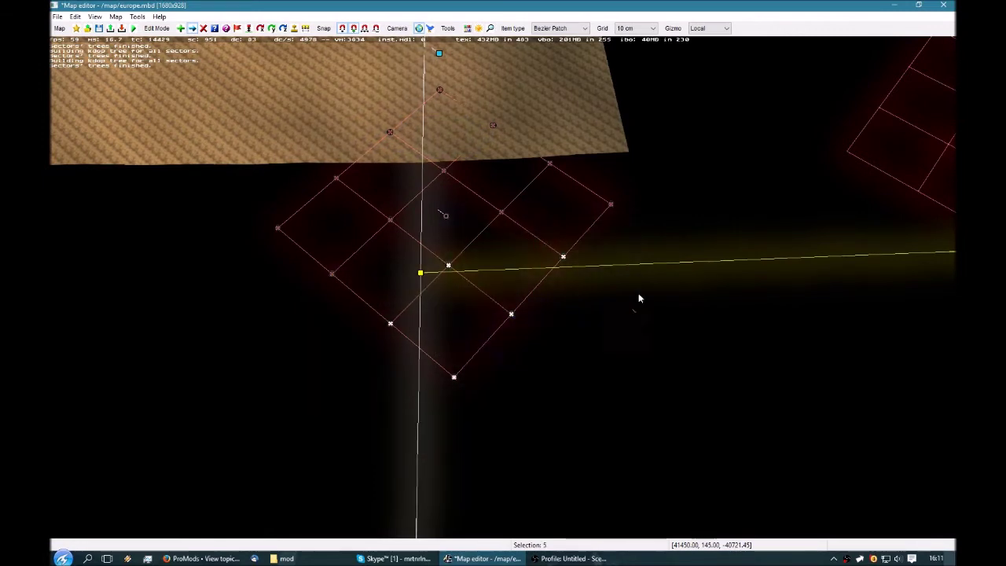
shift+drag(341, 95, 542, 189)
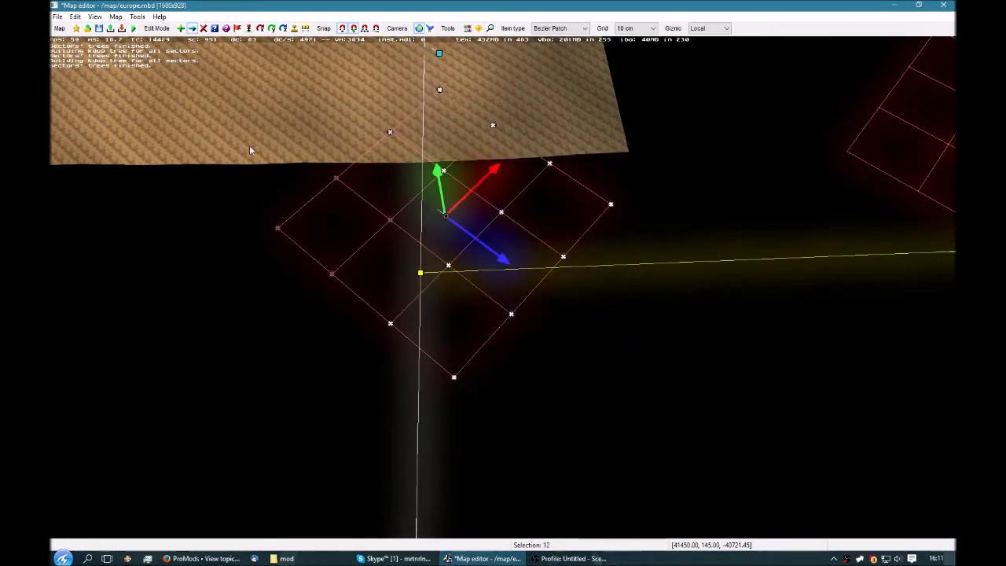
shift+drag(241, 150, 409, 322)
drag(390, 219, 604, 201)
Move the patch's centre node northwest over the cut plane's line, keeping the patch surface southeast of it, and deselect it
drag(447, 212, 361, 221)
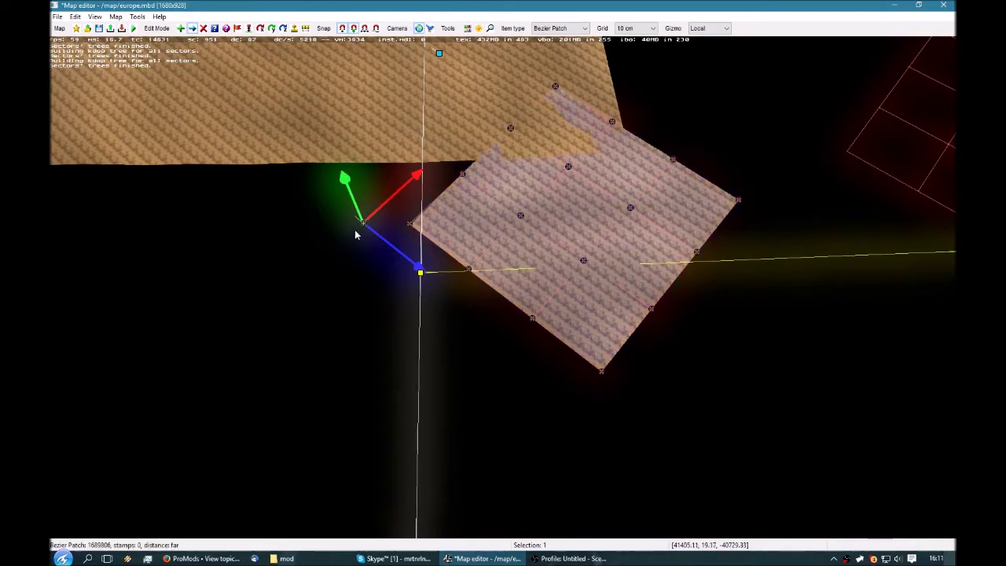
drag(361, 225, 384, 251)
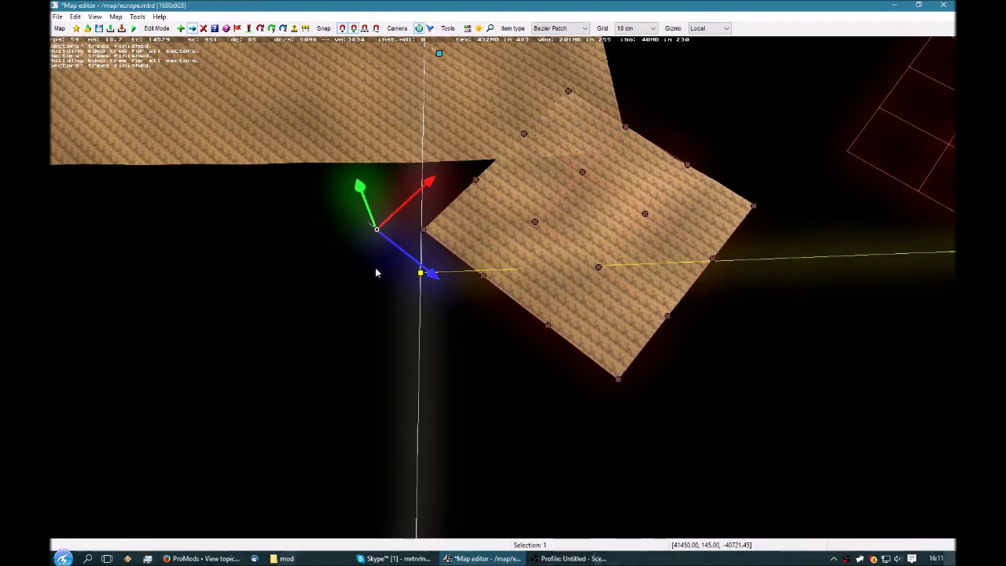
click(398, 303)
middle_drag(398, 228, 503, 290)
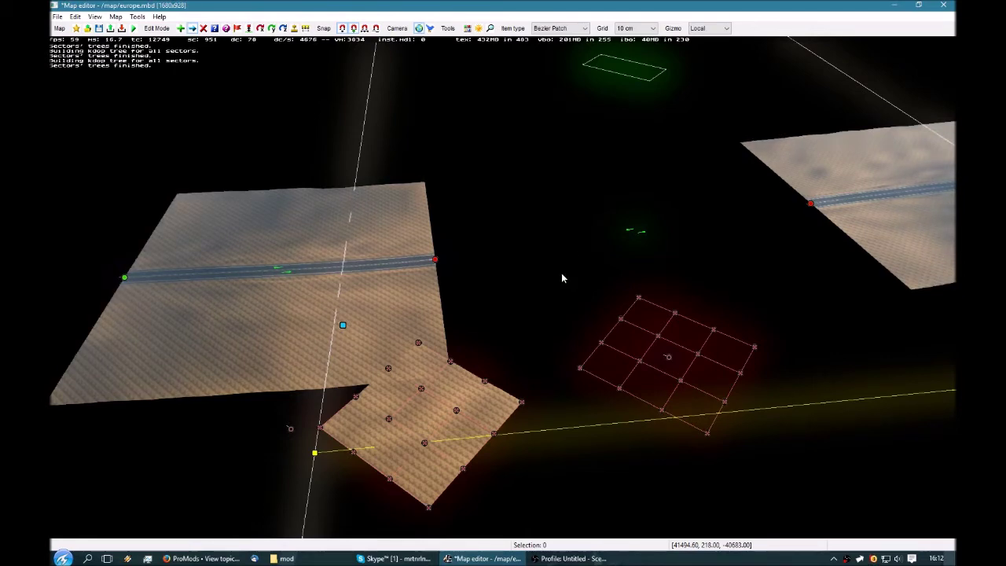
Move the road-junction prefab northwest until its western node lies close to the cut plane's line
key(o)
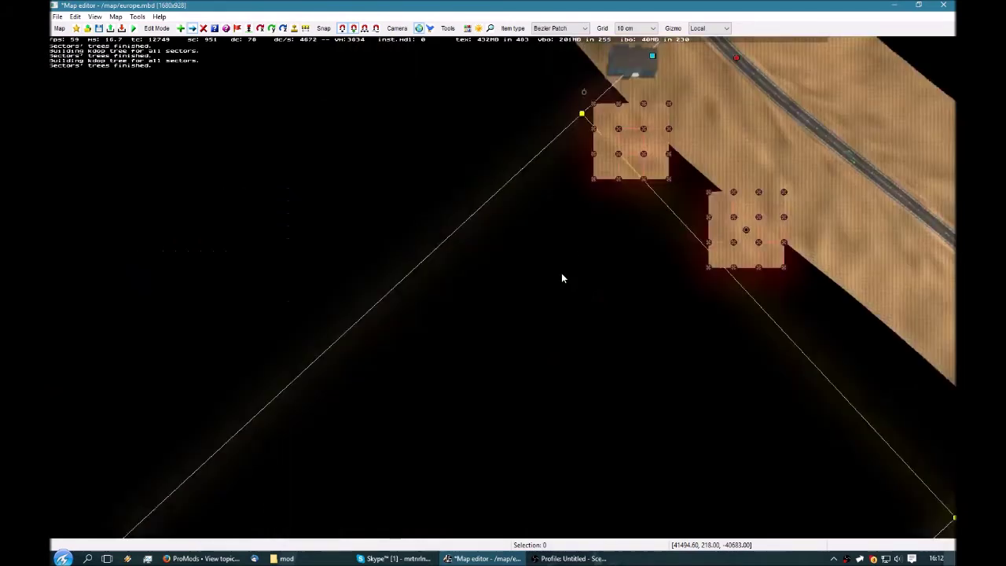
scroll(729, 209, down, 1)
middle_drag(729, 209, 625, 369)
drag(677, 290, 534, 184)
key(o)
scroll(534, 184, down, 2)
middle_drag(503, 283, 660, 283)
right_drag(321, 472, 402, 333)
drag(332, 293, 428, 264)
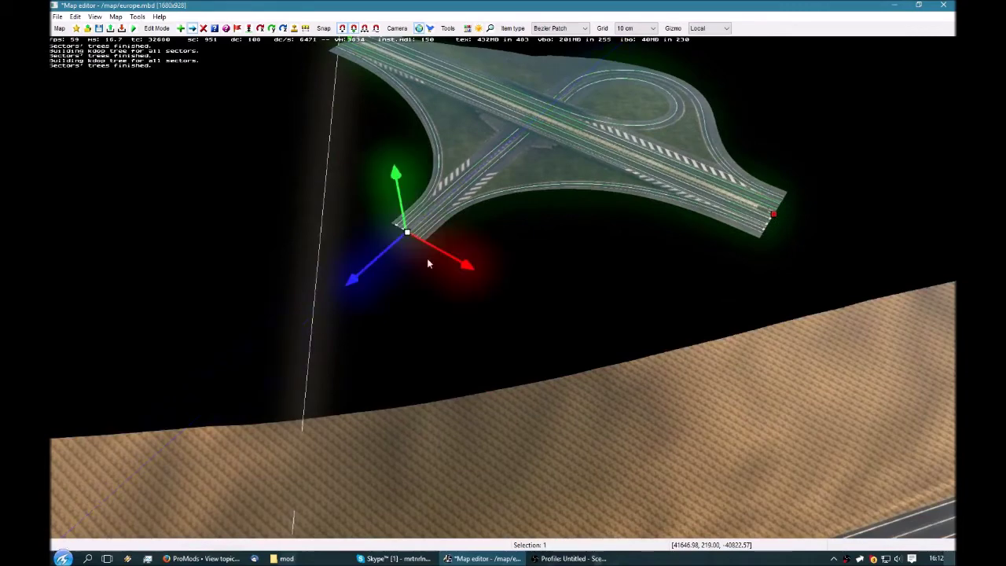
Examine the prefab in 3D from behind the cut plane and all the items in the top-down view
scroll(485, 262, up, 1)
scroll(499, 375, down, 5)
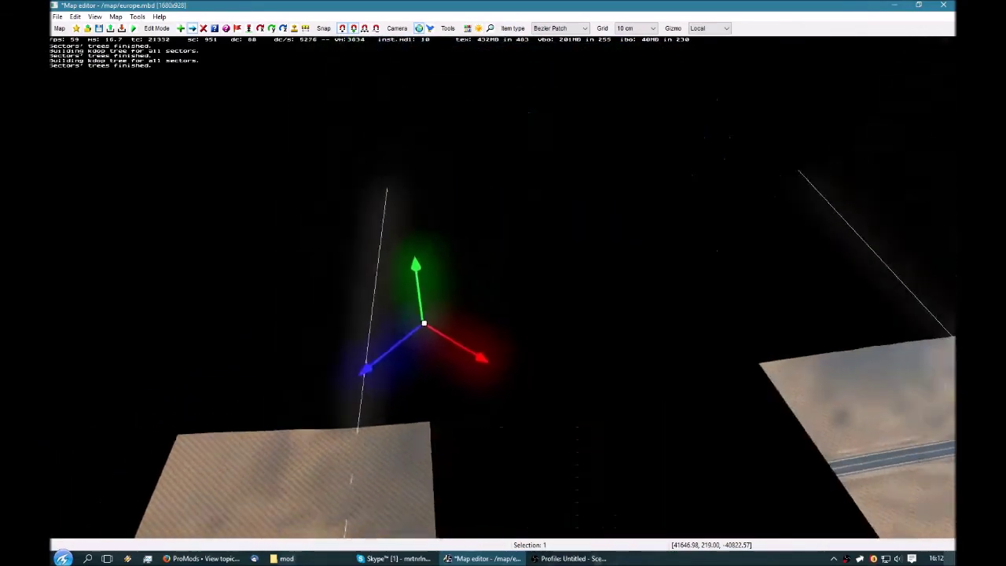
right_drag(499, 374, 425, 454)
mouse_move(467, 275)
mouse_down()
mouse_move(448, 288)
mouse_move(459, 278)
mouse_up()
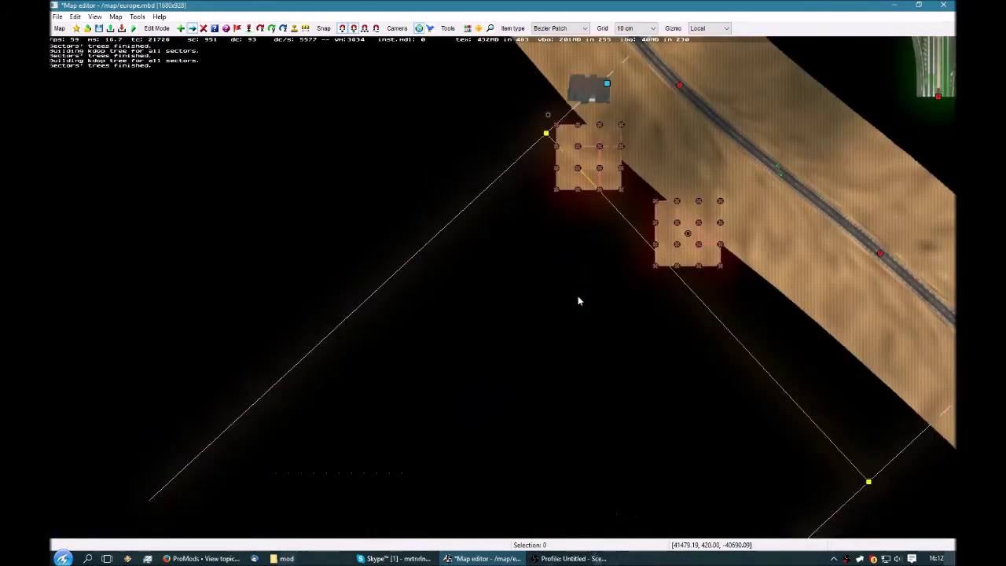
scroll(577, 301, down, 6)
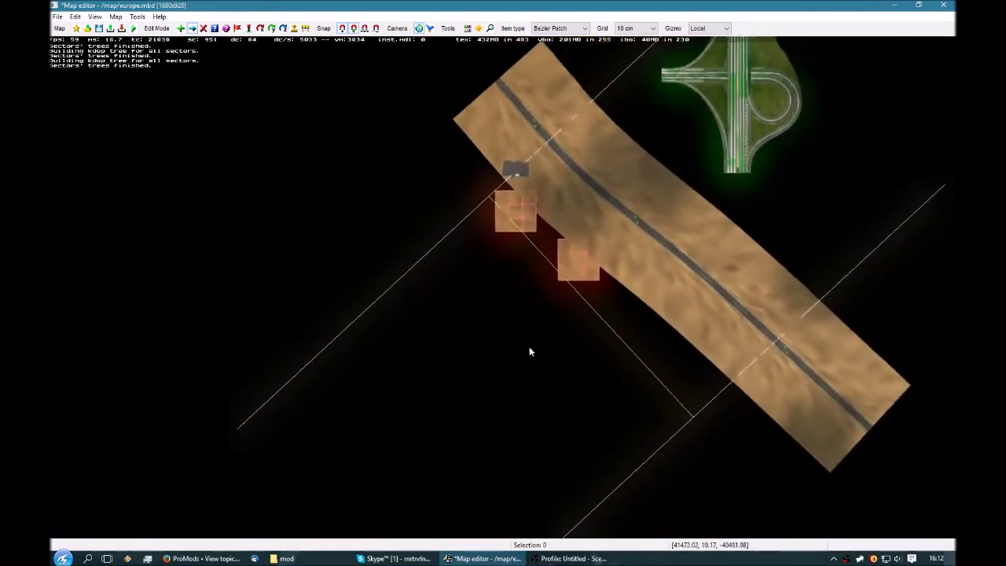
scroll(531, 412, up, 6)
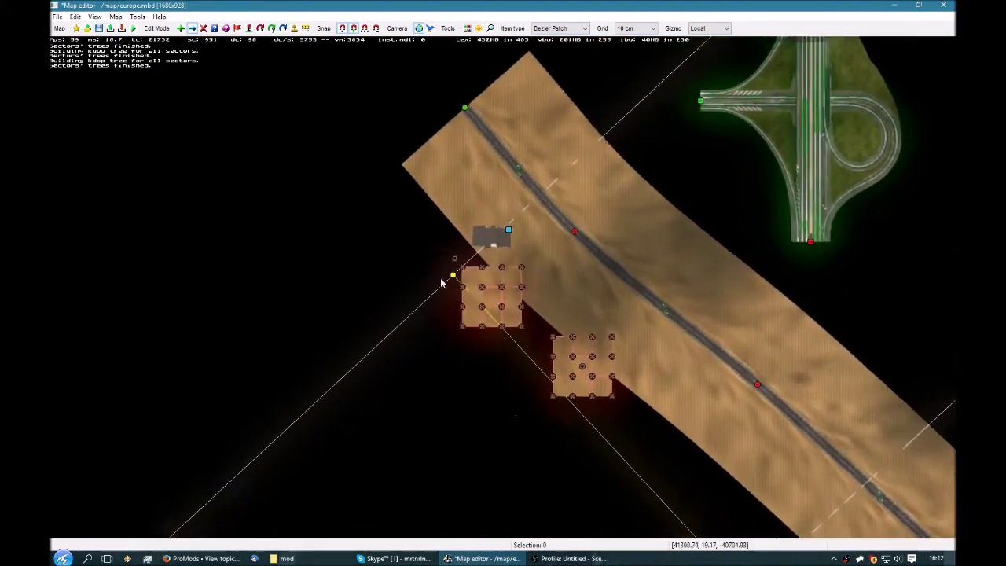
Copy the southeastern bezier patch by its centre node and paste a duplicate southwest of it, across the cut plane's line
key(Right)
key(Down)
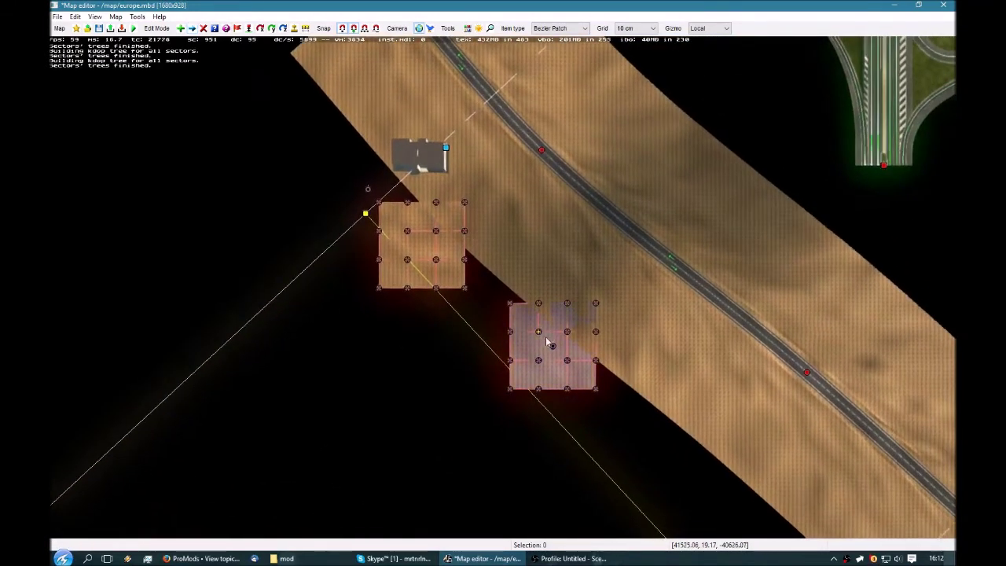
ctrl+click(552, 343)
key(Down)
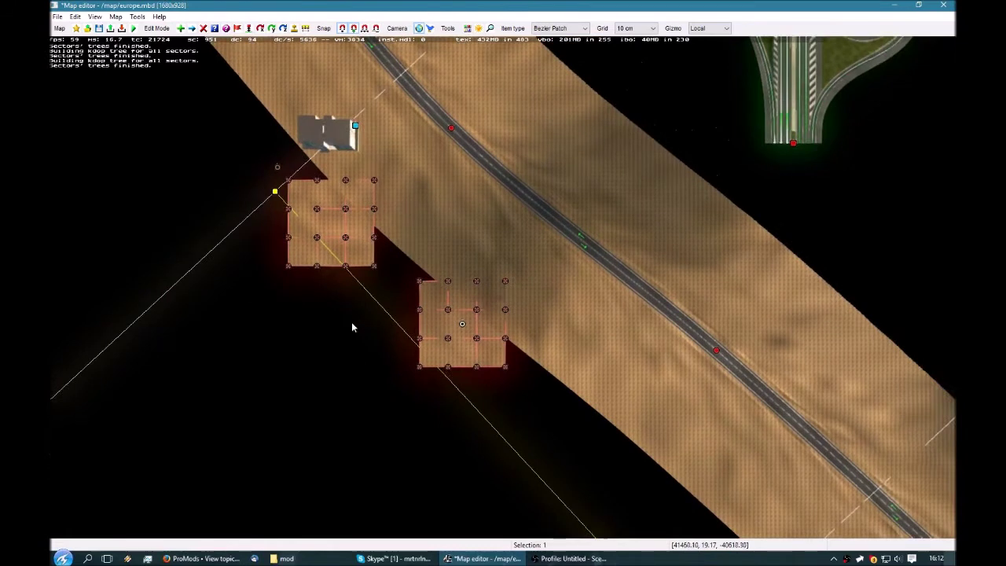
key(ctrl+c)
key(ctrl+v)
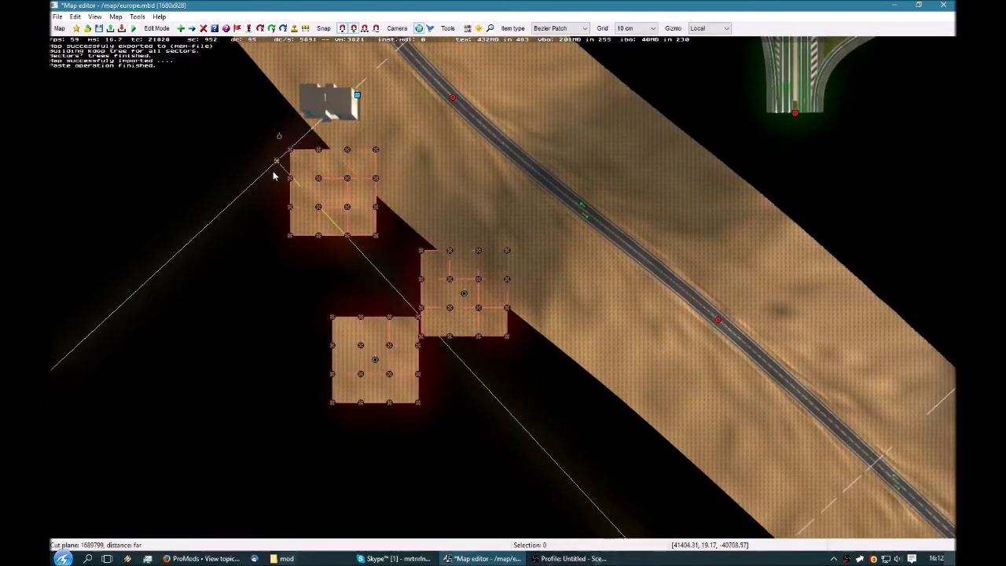
Set the cut plane to one side only and examine the patches, building and junction prefab in 3D from different positions
double_click(272, 168)
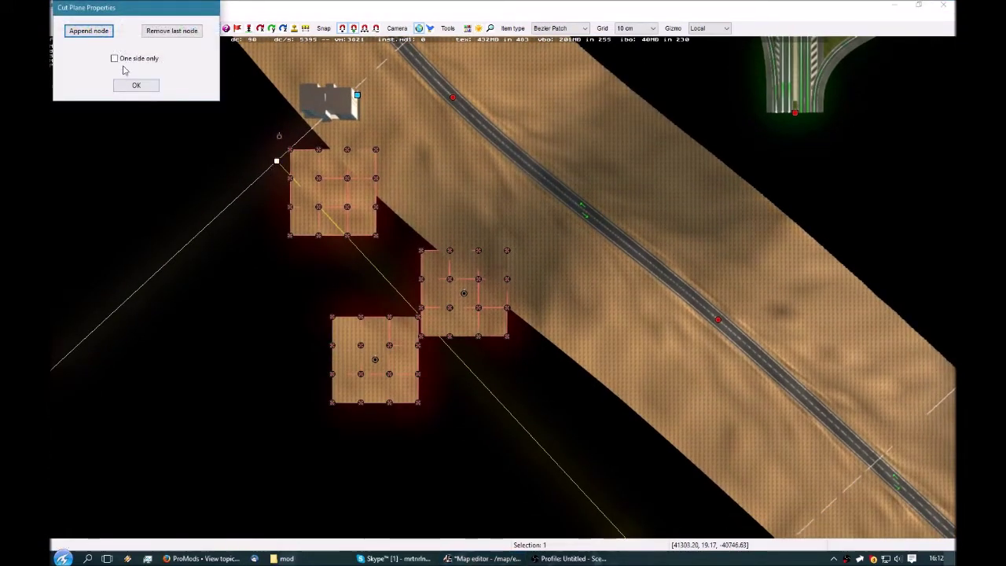
click(146, 84)
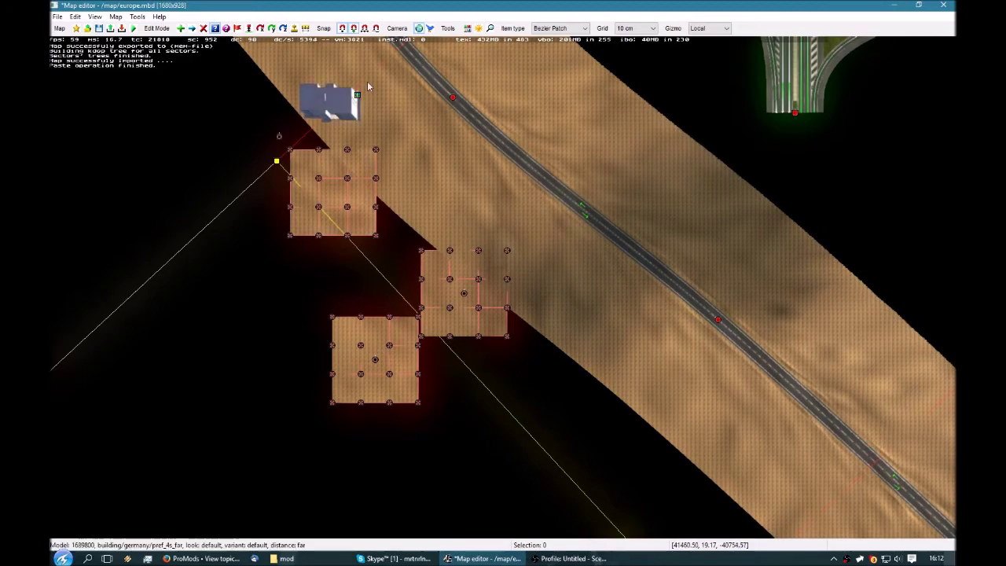
middle_drag(369, 105, 515, 303)
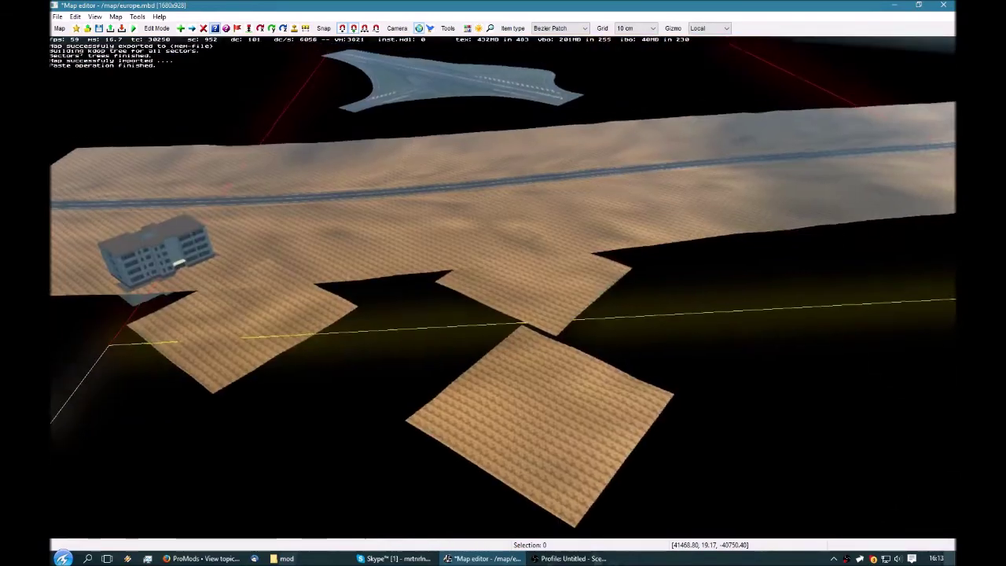
right_drag(53, 209, 53, 207)
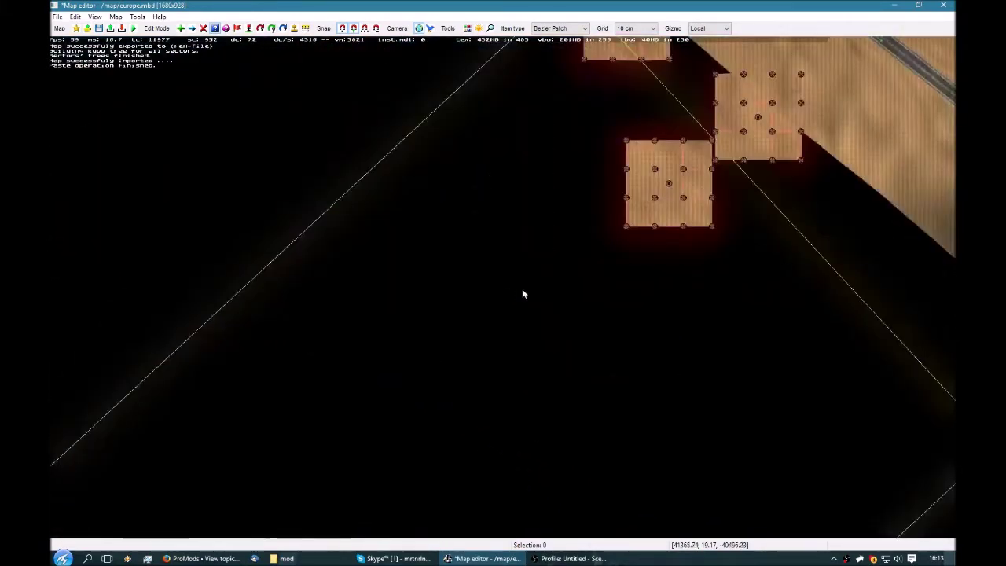
middle_drag(548, 284, 519, 332)
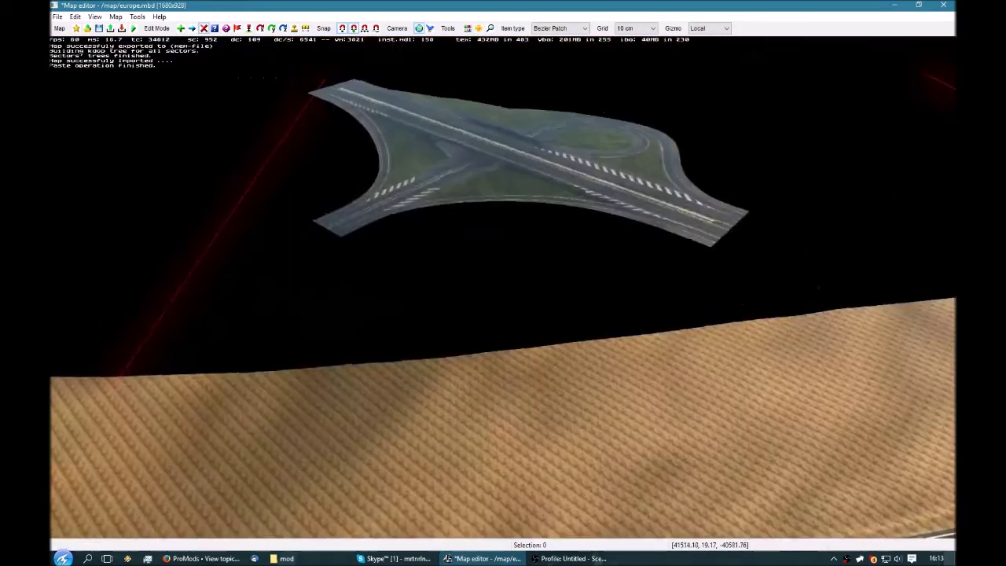
right_drag(53, 207, 53, 204)
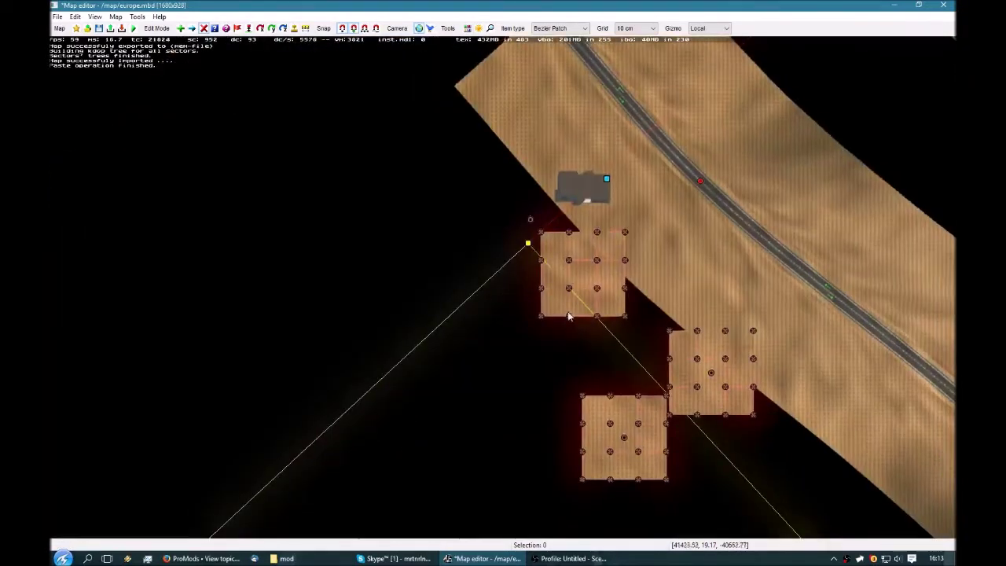
middle_drag(503, 288, 351, 209)
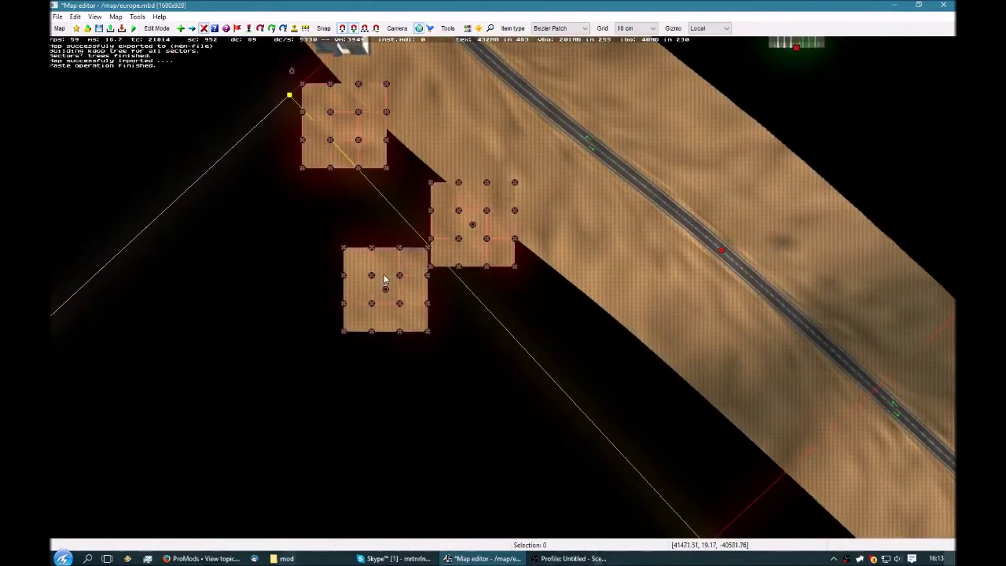
Delete the pasted bezier patch and move the cut plane's southeastern end node northwest, between the two remaining patches
click(384, 283)
key(Delete)
scroll(381, 283, down, 2)
scroll(381, 282, down, 1)
middle_drag(490, 312, 455, 284)
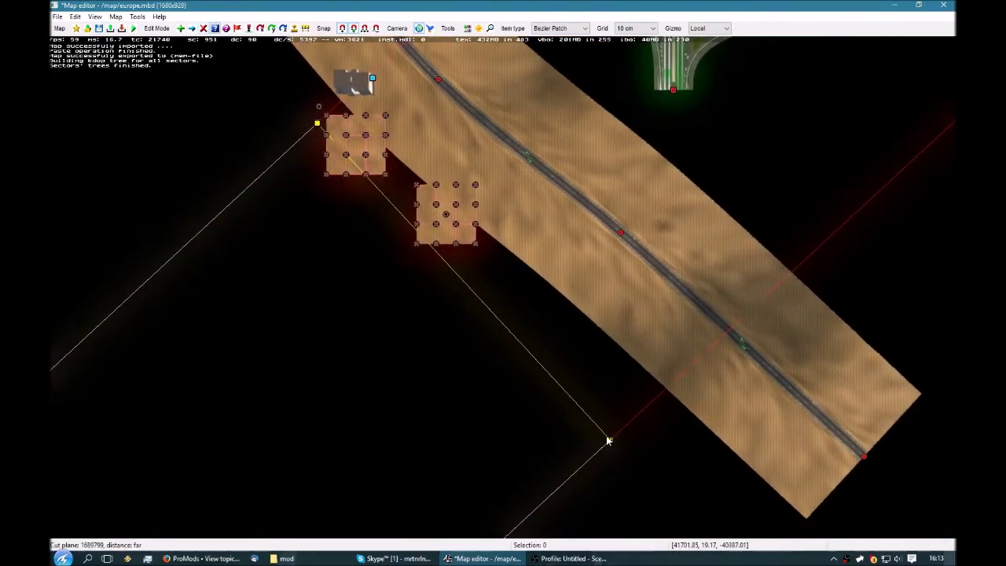
drag(610, 439, 379, 207)
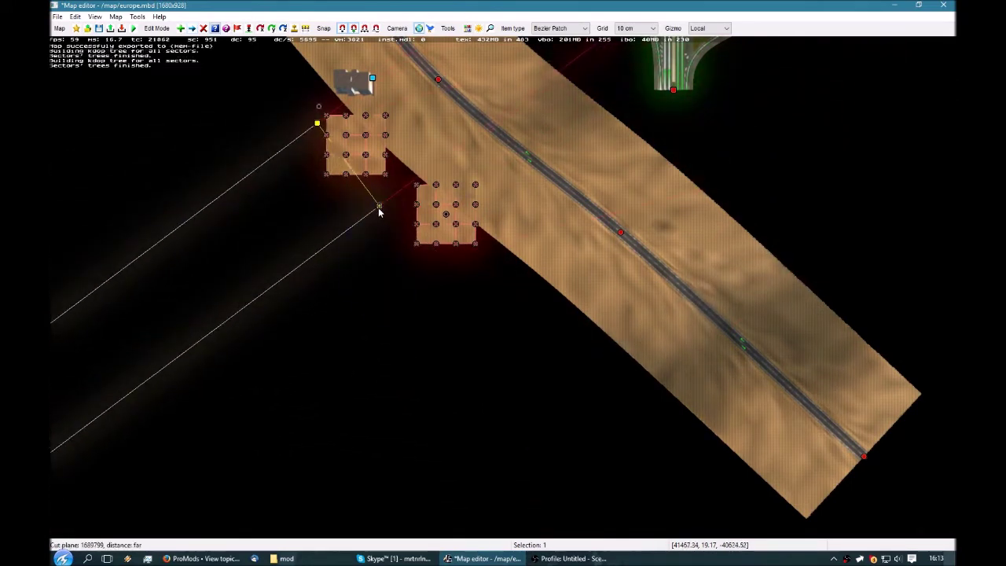
Try appending and removing a cut plane node, and append two nodes after the current end node
key(p)
click(379, 206)
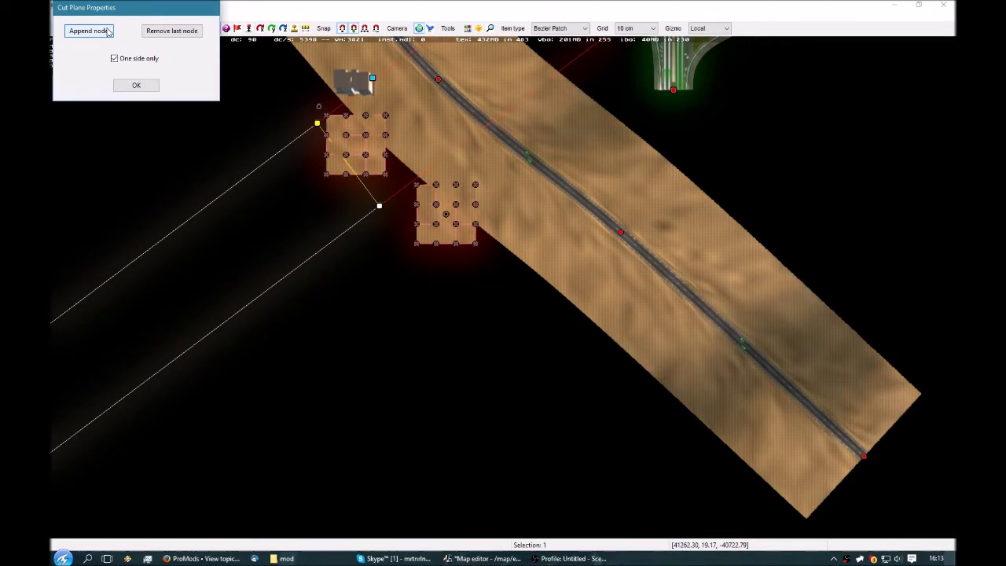
click(109, 31)
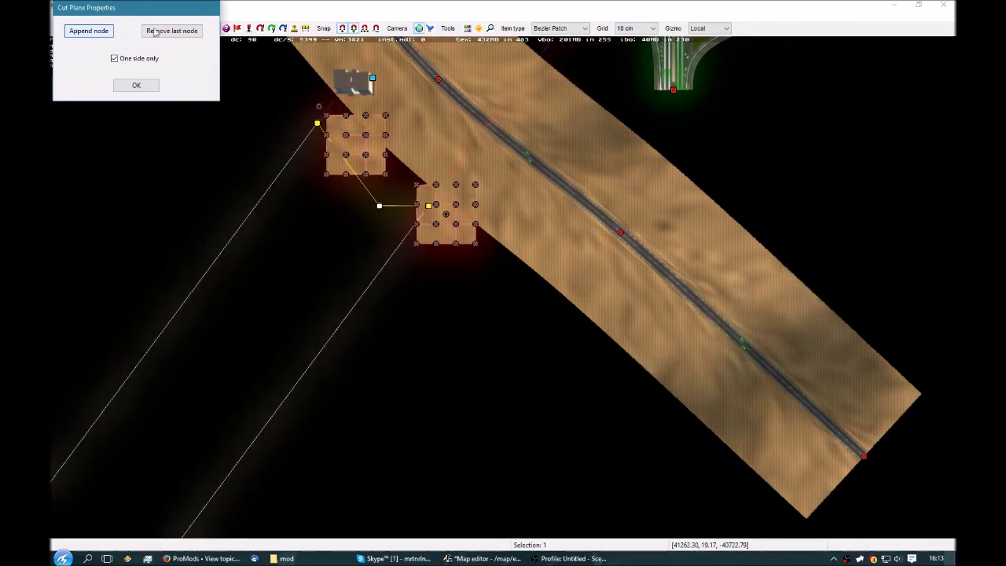
click(157, 32)
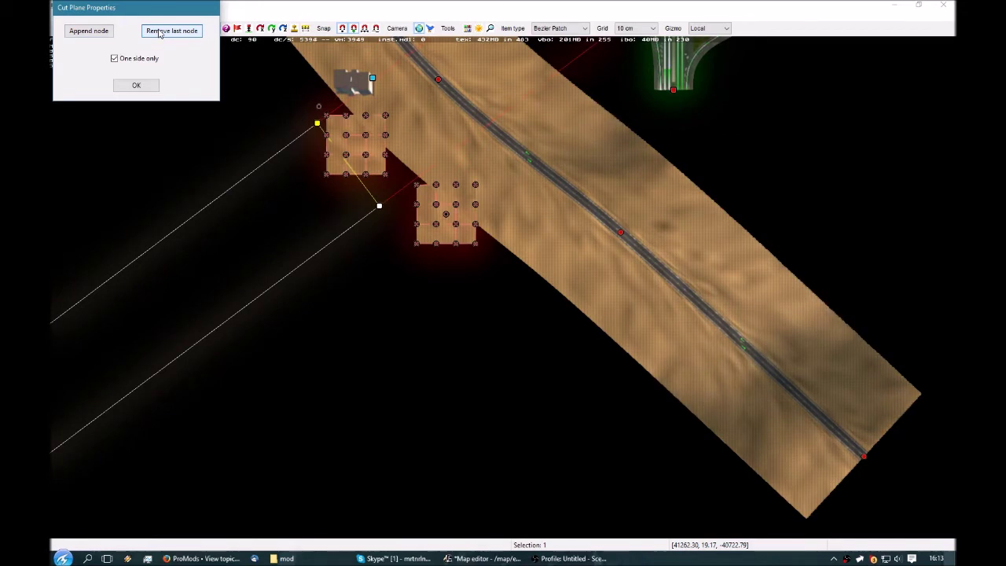
click(106, 33)
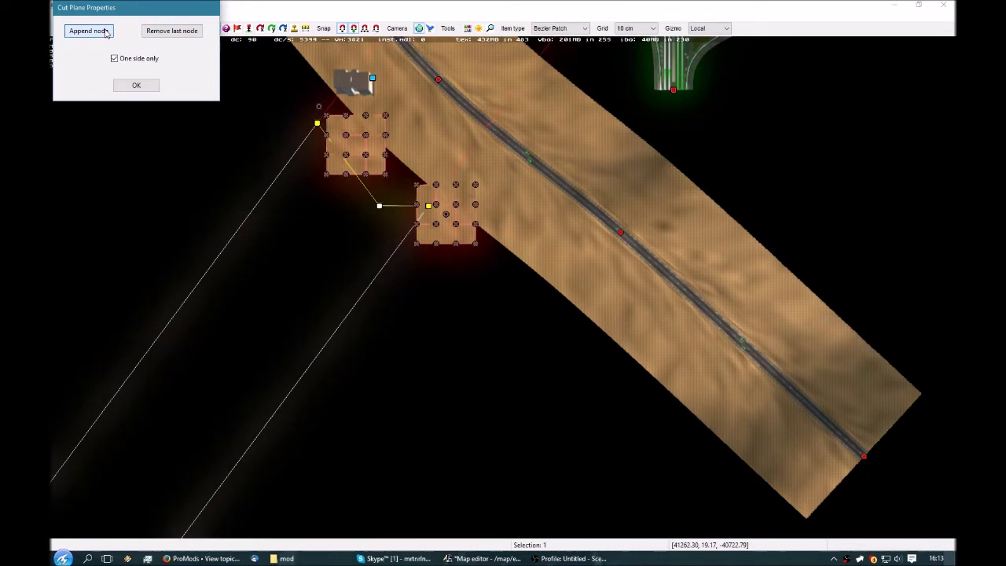
click(106, 31)
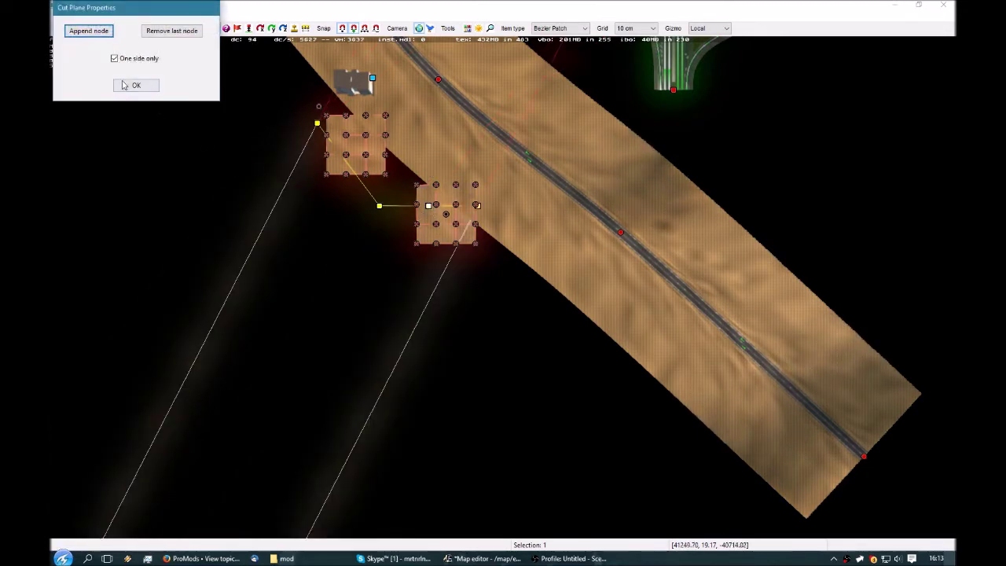
click(126, 84)
Move the first appended cut plane node northeast behind the southeastern patch and the last node south to just below that patch
click(428, 206)
drag(428, 206, 462, 171)
click(477, 206)
drag(477, 238, 548, 304)
Append another node to the cut plane and move it southeast to the terrain's southwestern edge
double_click(469, 268)
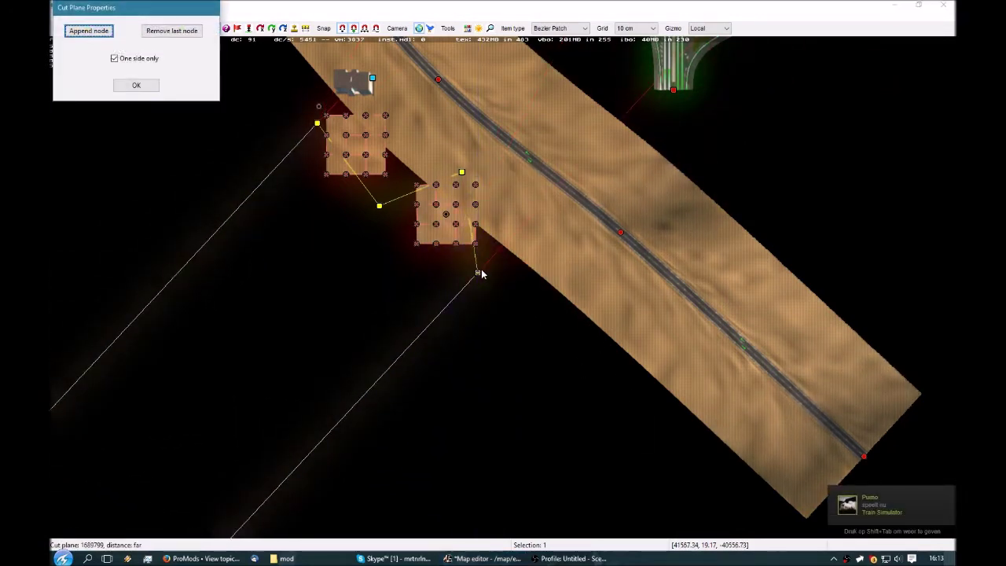
click(95, 32)
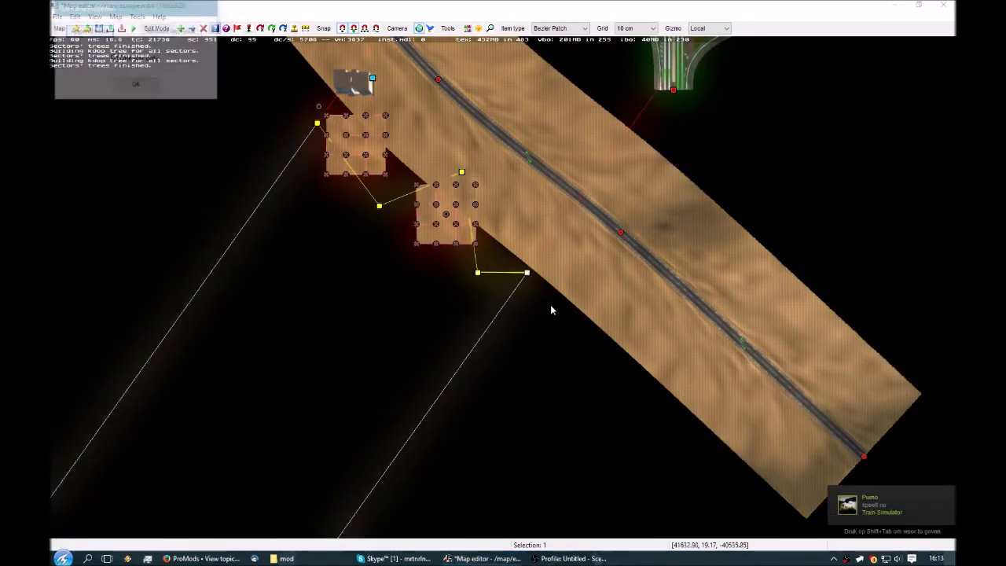
click(156, 85)
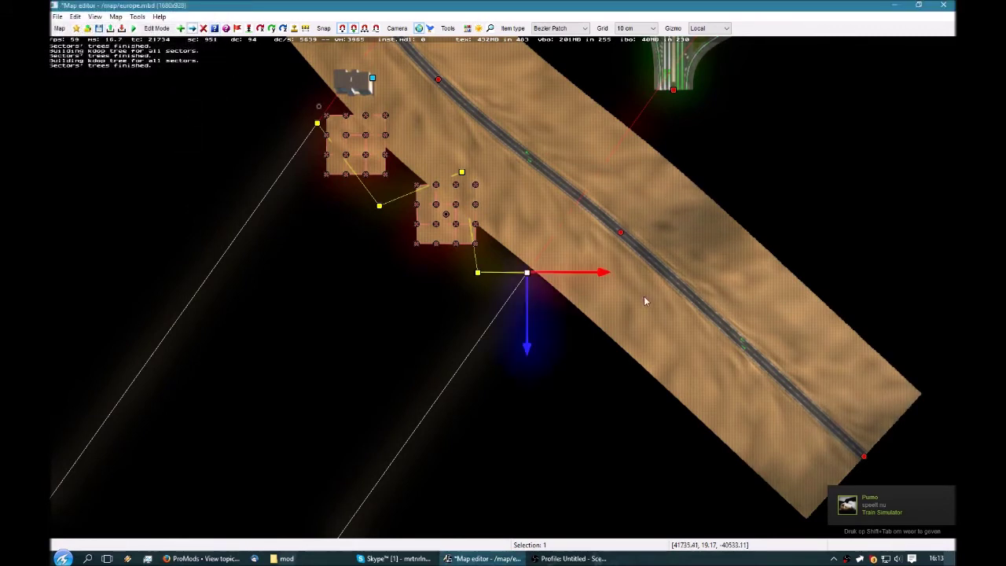
drag(536, 273, 687, 421)
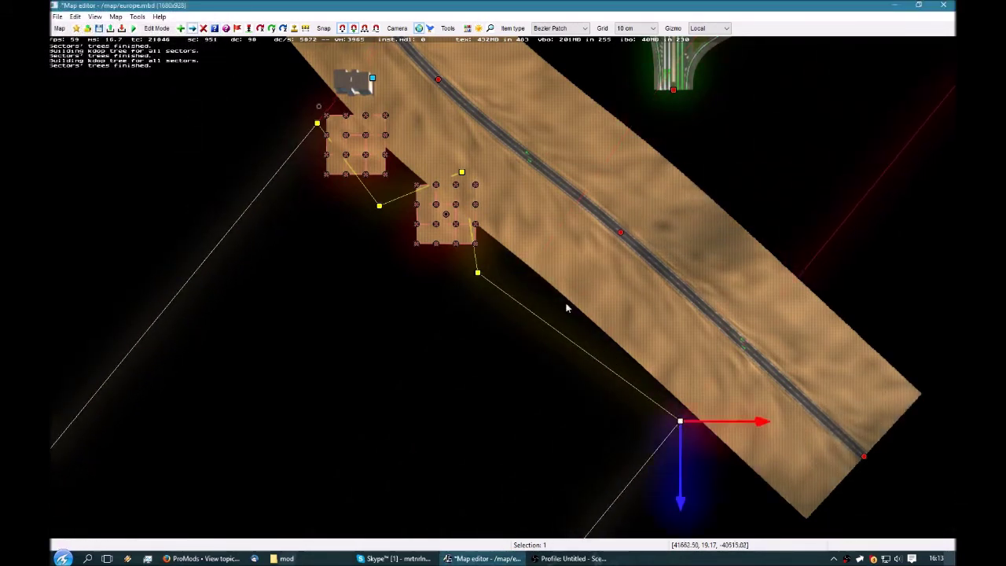
Turn off the one-side-only option of the cut plane
middle_drag(465, 227, 487, 301)
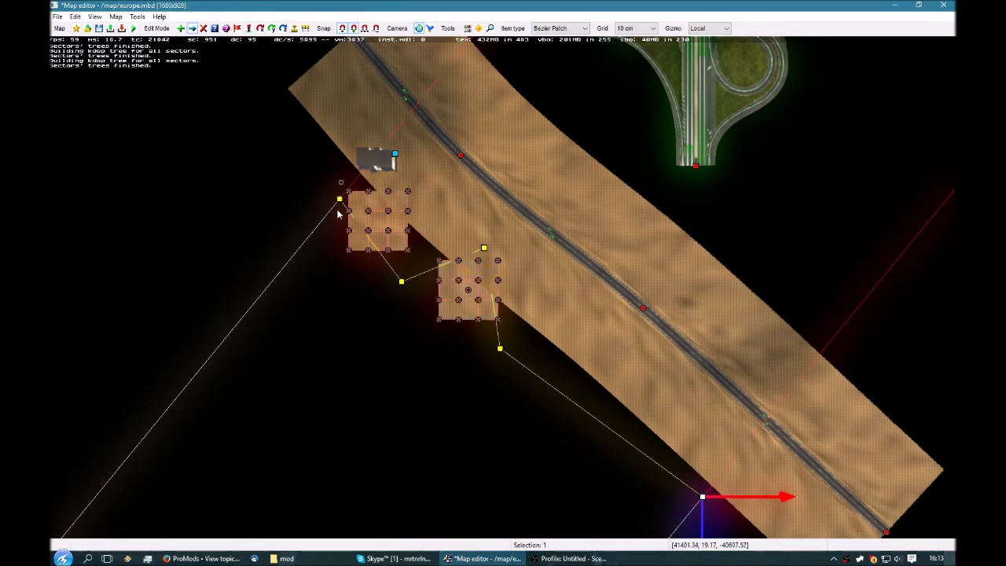
key(p)
click(340, 199)
click(130, 59)
click(129, 85)
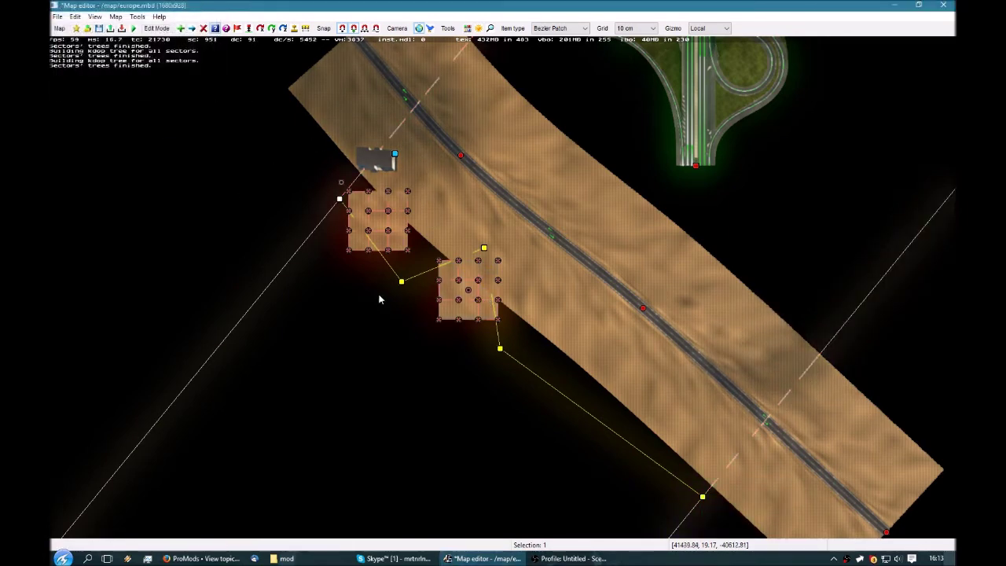
Examine the multi-node cut plane around the patches in 3D and in the top-down view
middle_drag(379, 299, 586, 316)
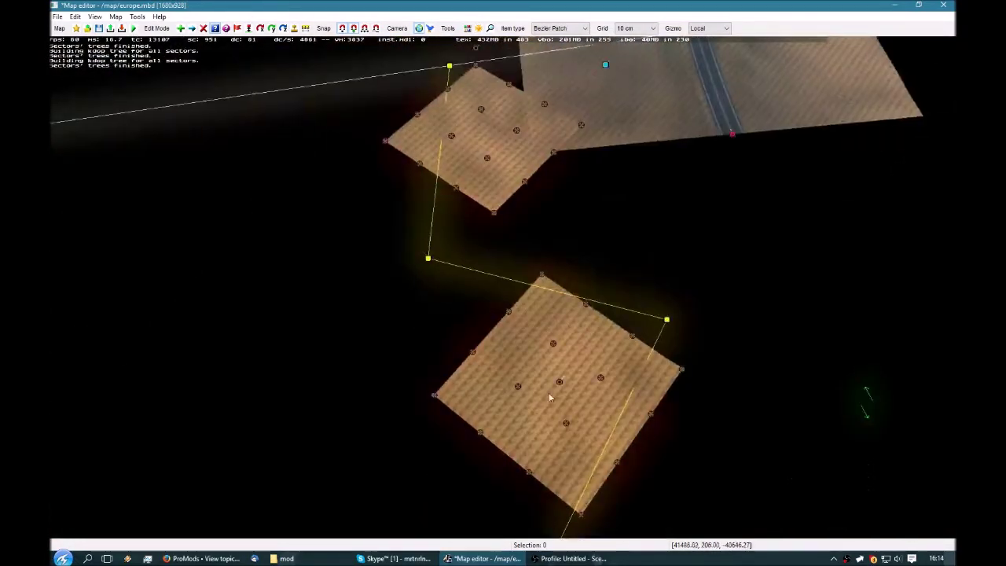
key(m)
middle_drag(570, 385, 817, 353)
scroll(503, 287, up, 5)
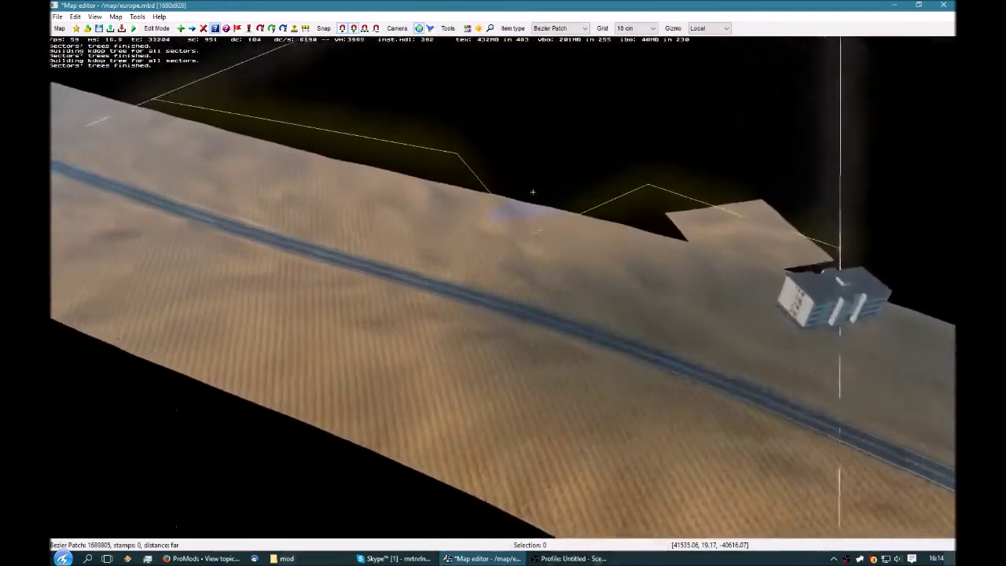
middle_drag(503, 287, 478, 323)
key(m)
scroll(498, 294, down, 2)
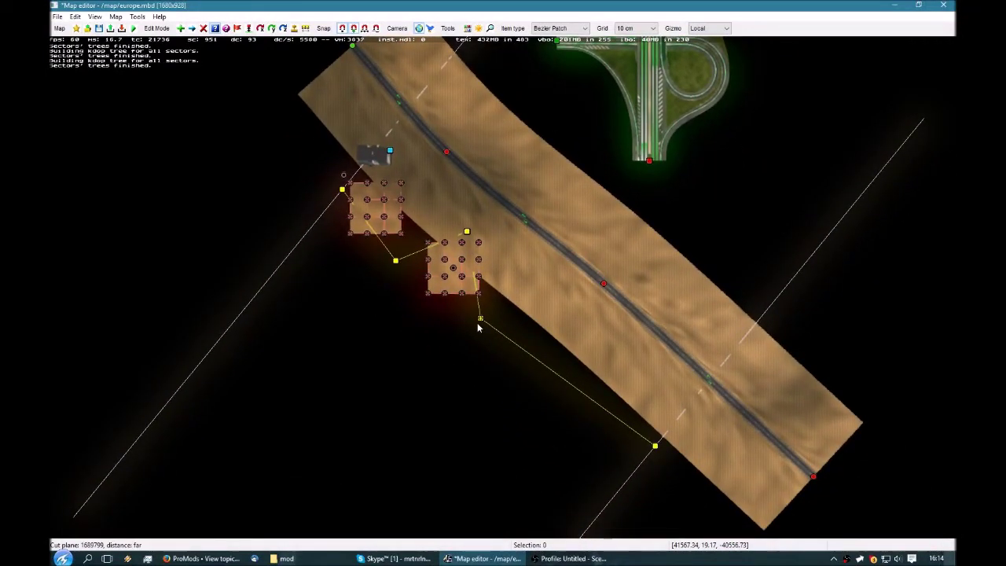
Go to the finished map area west of Eindhoven and examine the cut planes around its buildings, trees and road
click(601, 285)
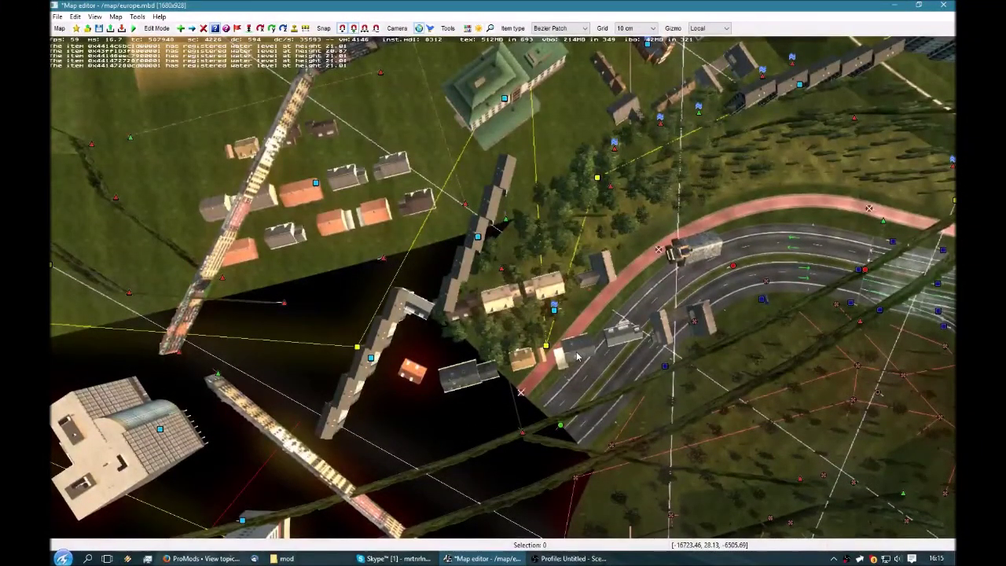
middle_drag(577, 356, 243, 457)
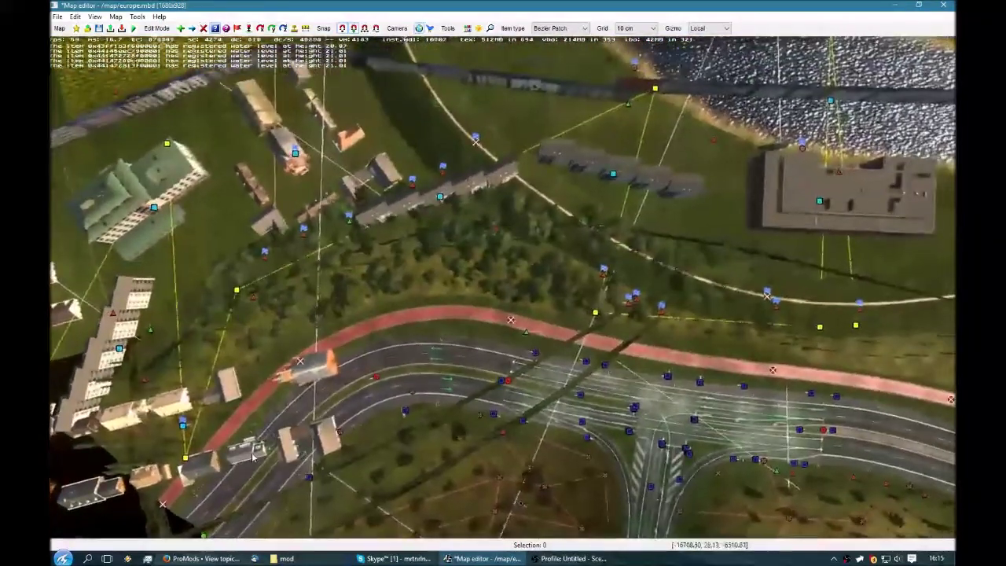
middle_drag(557, 378, 436, 215)
middle_drag(330, 225, 362, 200)
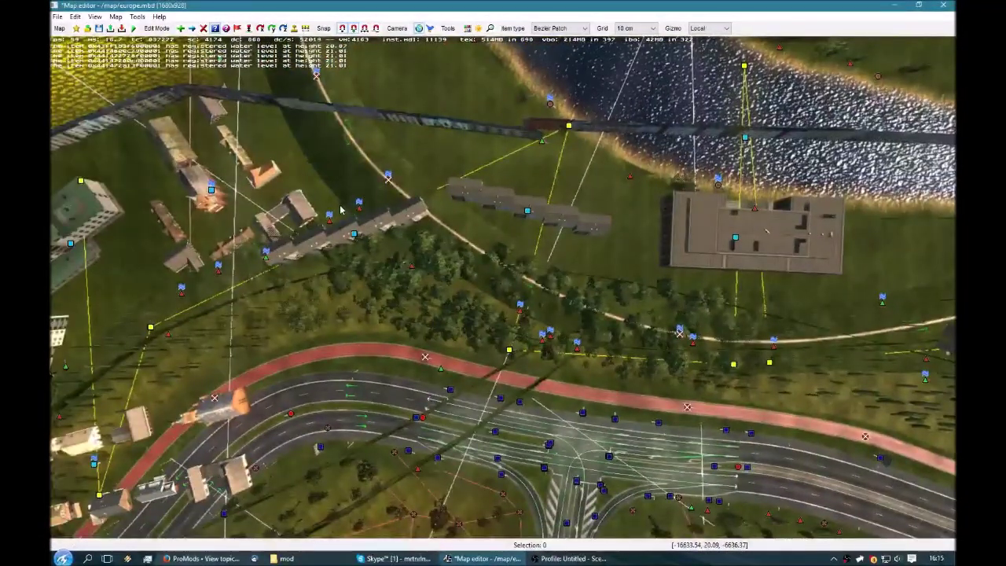
middle_drag(222, 220, 268, 285)
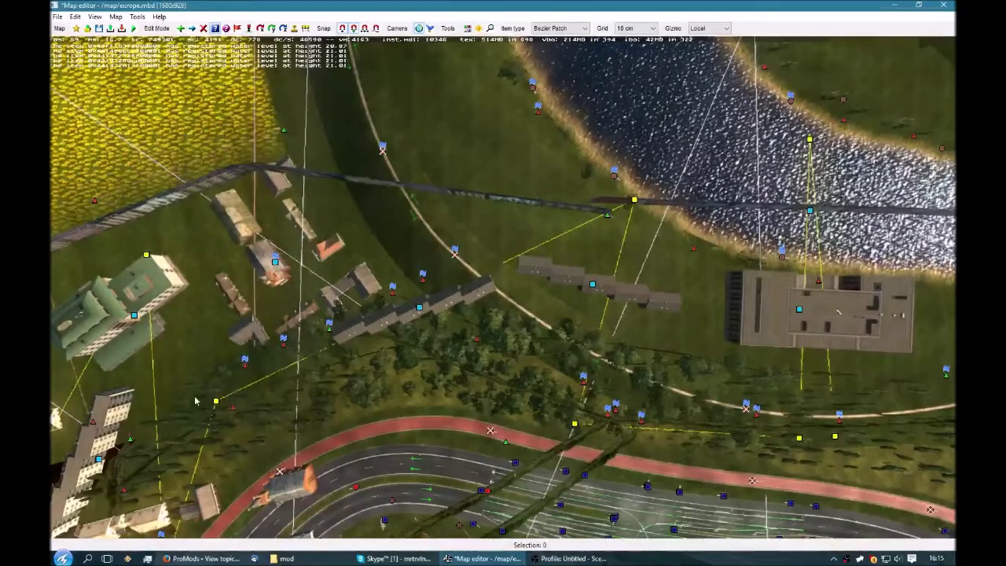
middle_drag(150, 286, 66, 320)
scroll(86, 313, down, 3)
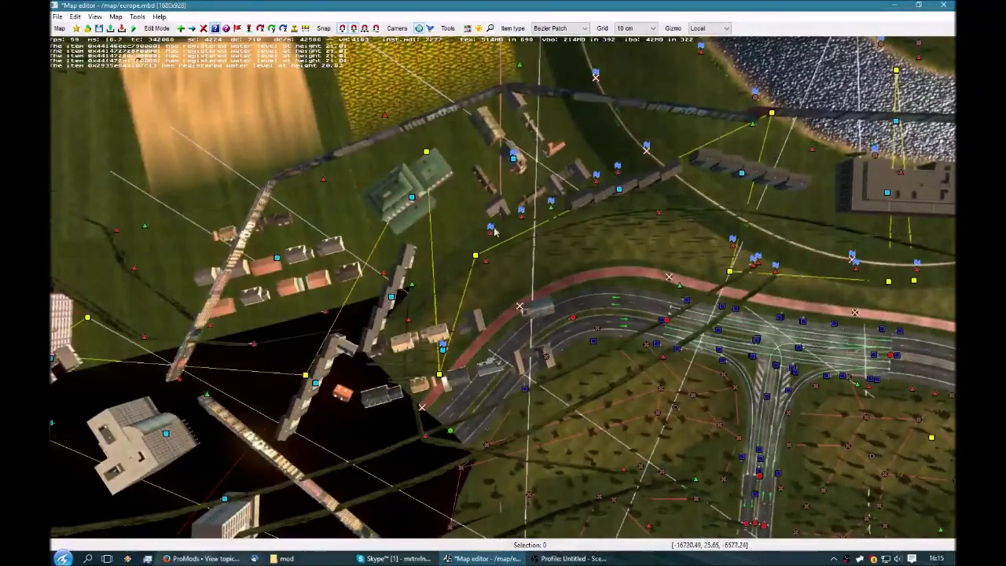
Examine the cut planes around the river and the long buildings near Eindhoven, top-down and in 3D
middle_drag(788, 134, 417, 197)
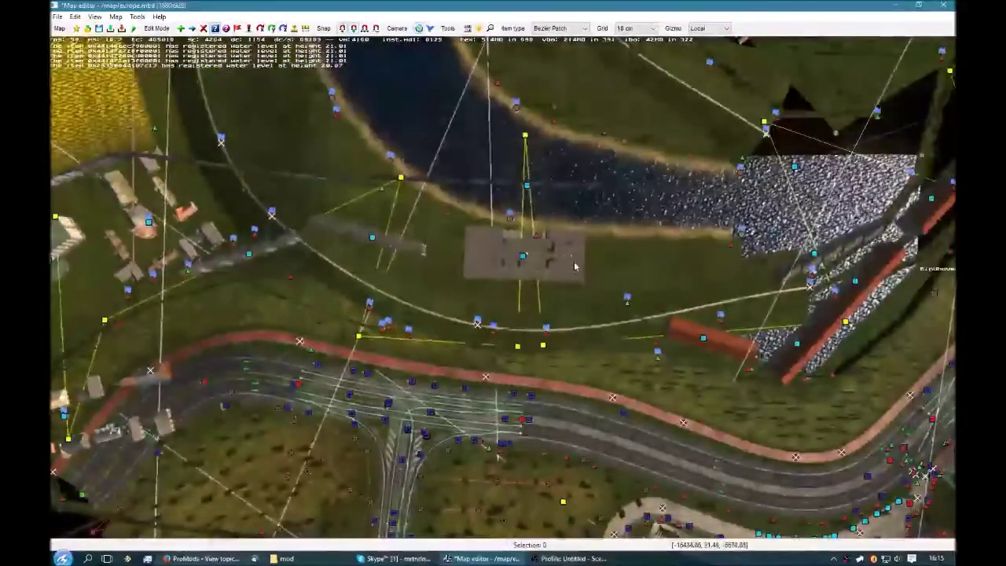
middle_drag(577, 267, 429, 237)
middle_drag(692, 199, 489, 217)
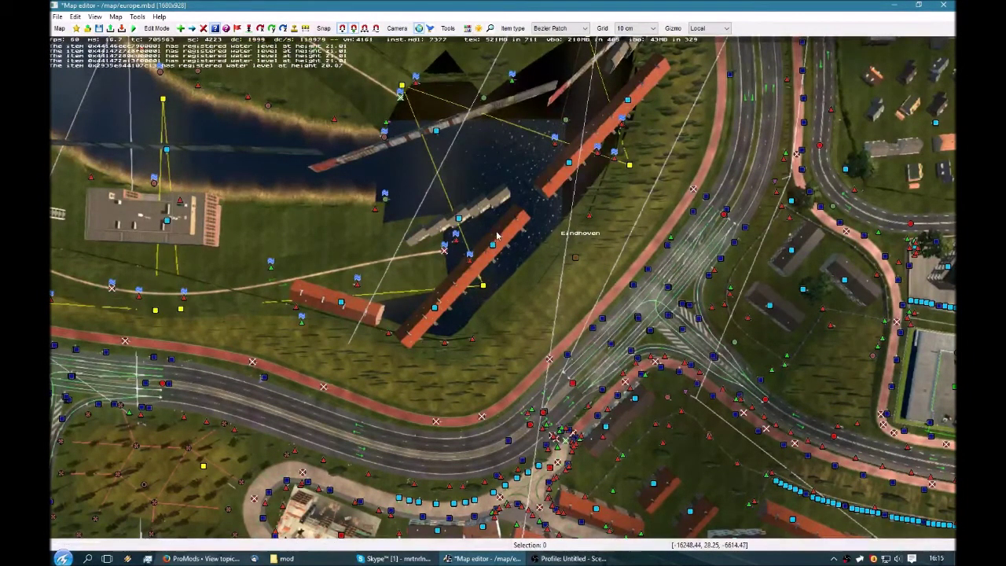
middle_drag(177, 223, 384, 242)
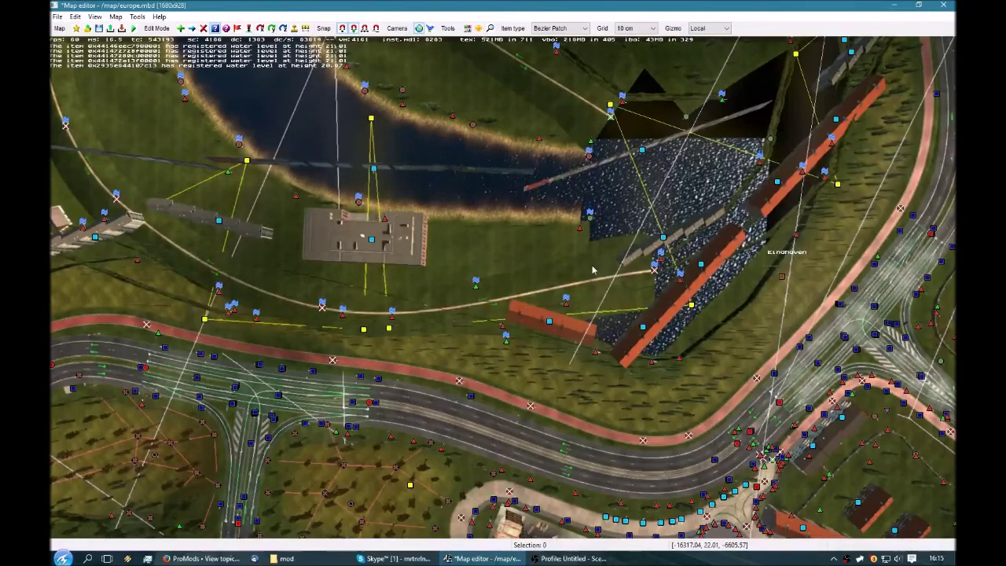
middle_drag(592, 267, 269, 437)
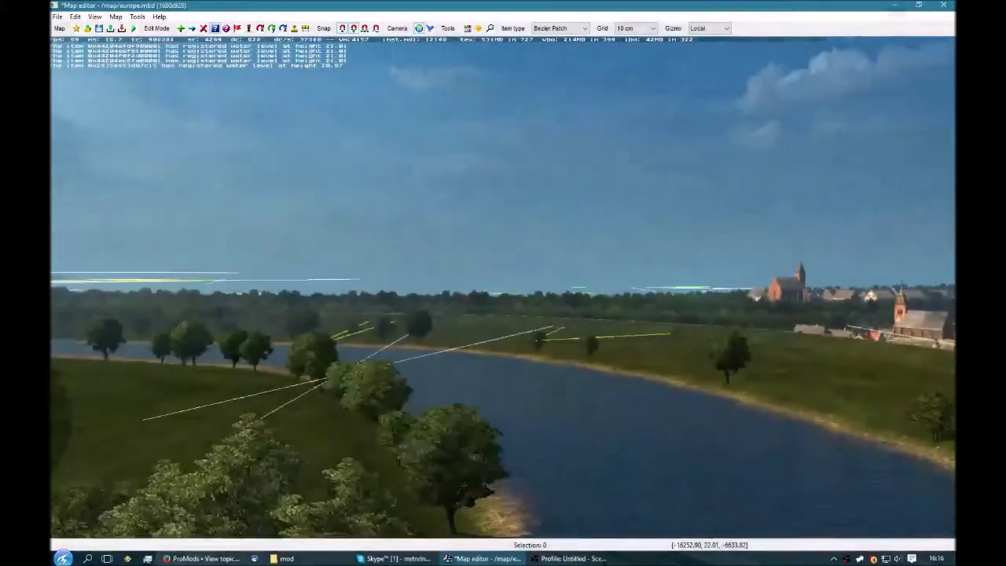
right_drag(548, 237, 491, 235)
key(w)
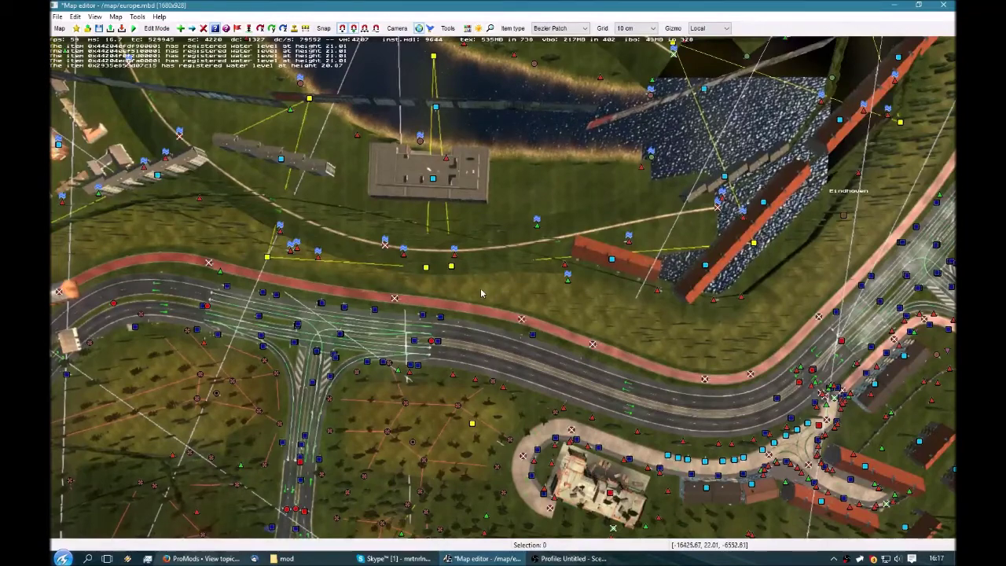
middle_drag(477, 287, 472, 385)
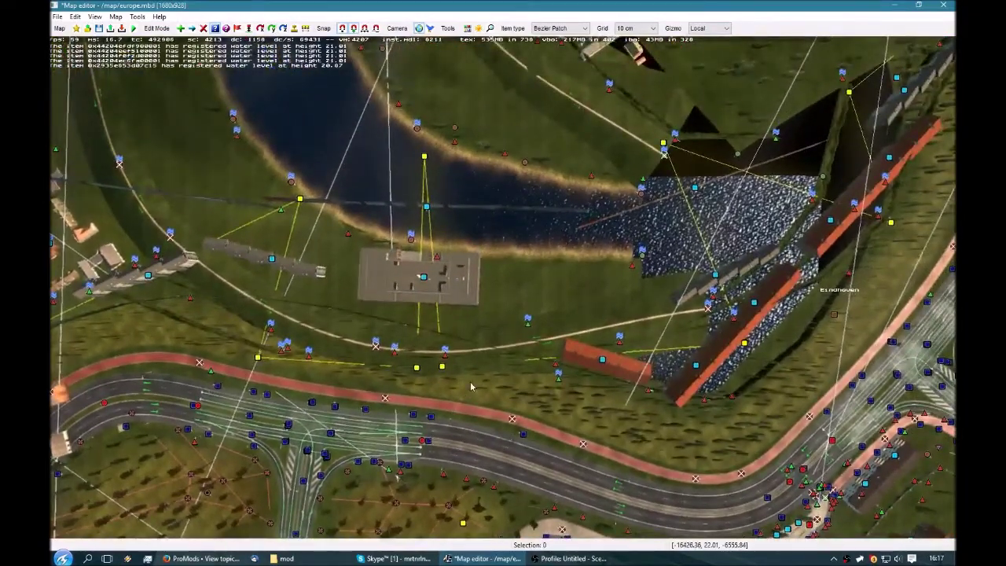